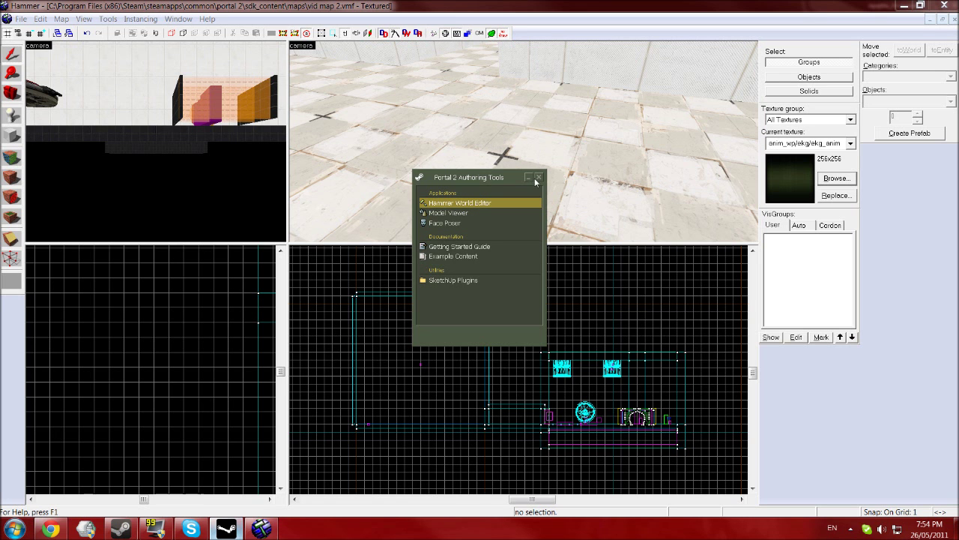
- Close the Portal 2 Authoring Tools launcher and place a new info_player_start entity on the tiled floor
left_click(537, 178)
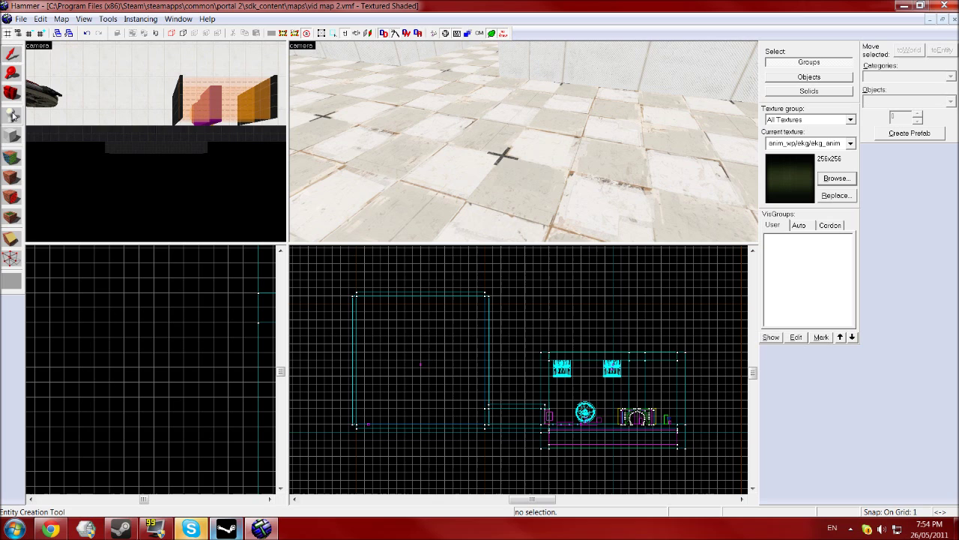
left_click(12, 113)
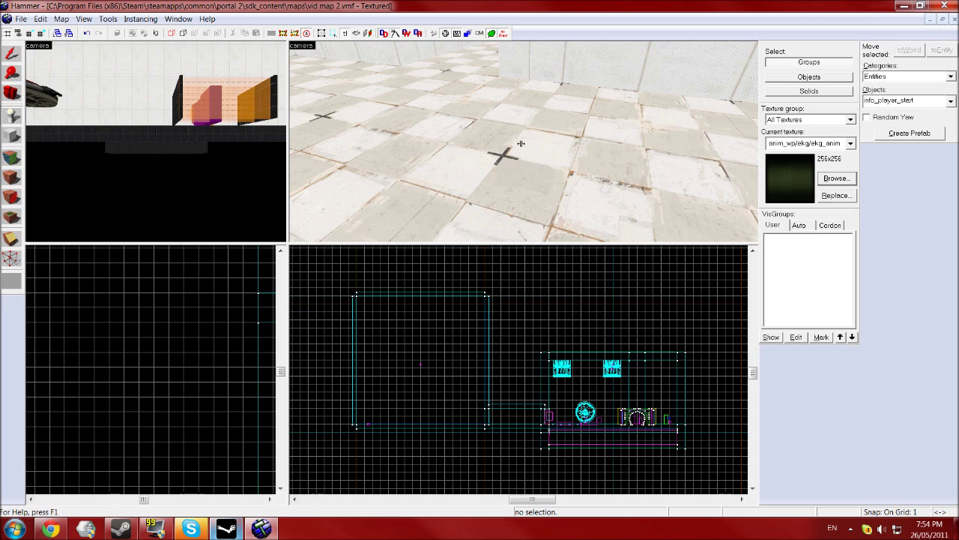
left_click(521, 143)
key("shift+s")
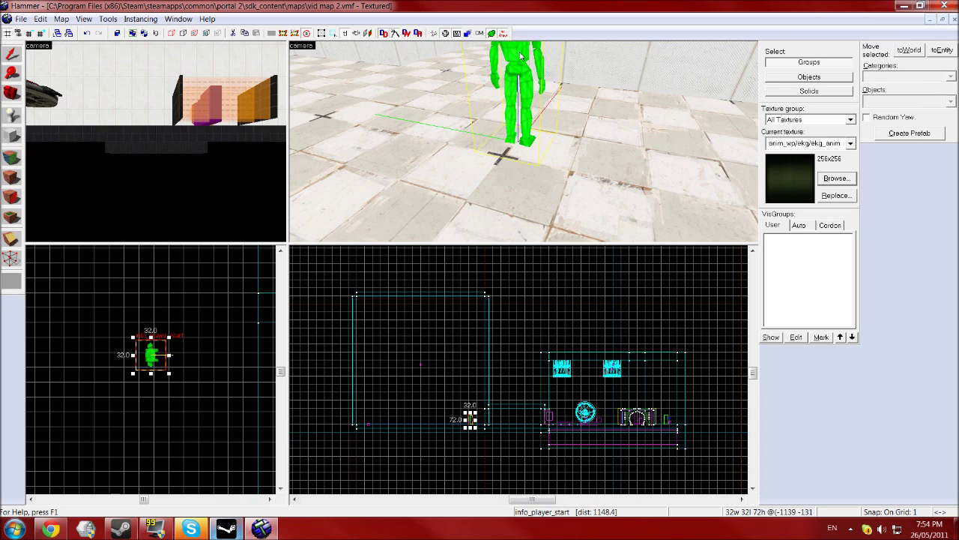
- Change the class of the newly placed entity to prop_dynamic and apply it
double_click(521, 56)
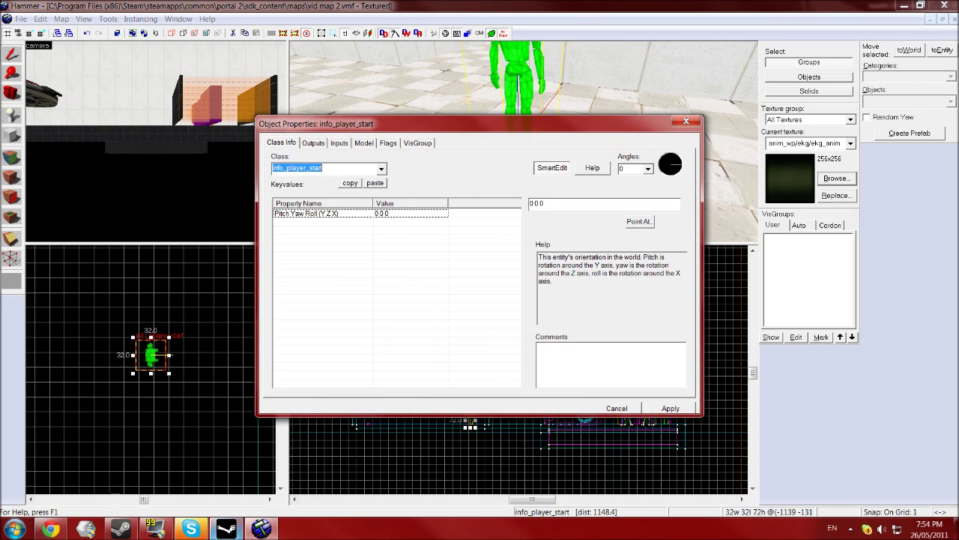
type("prop")
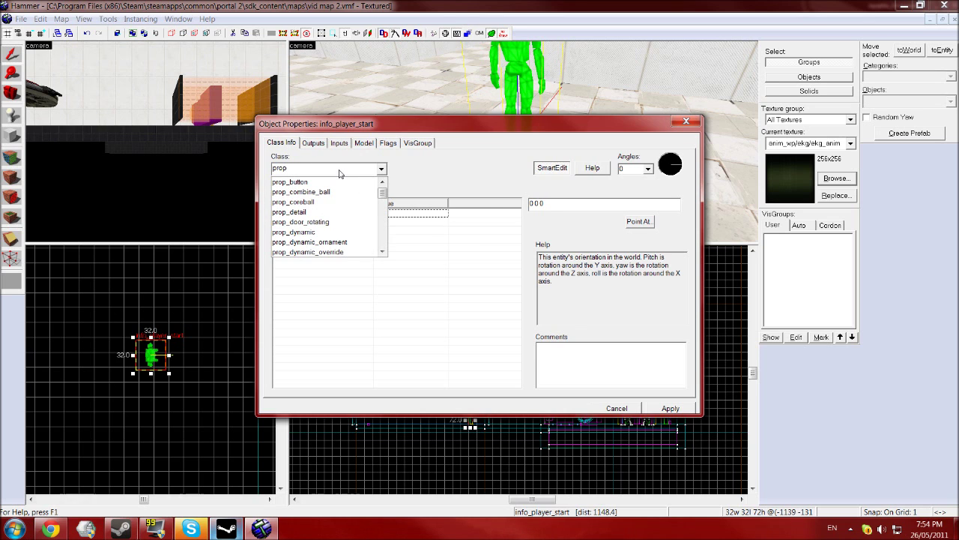
type("_dynami")
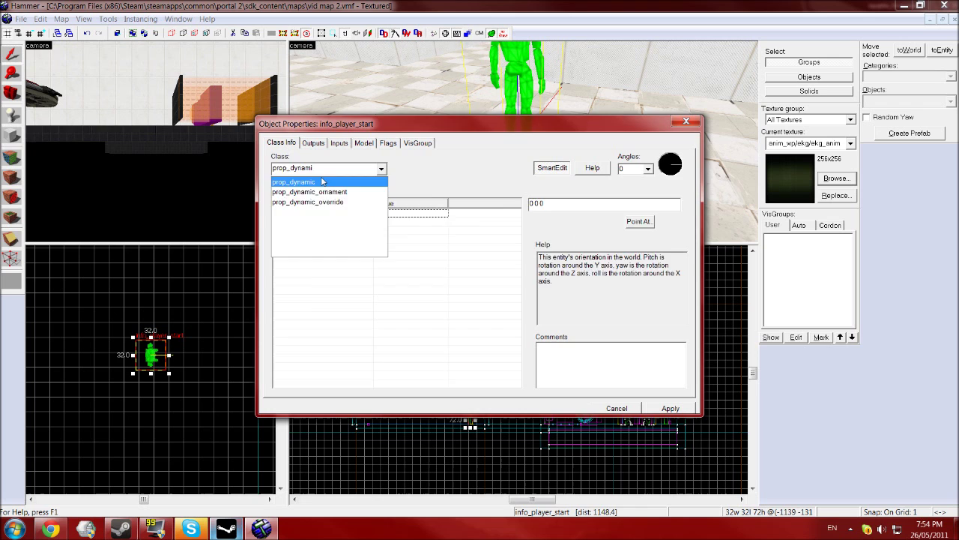
left_click(329, 181)
left_click(664, 410)
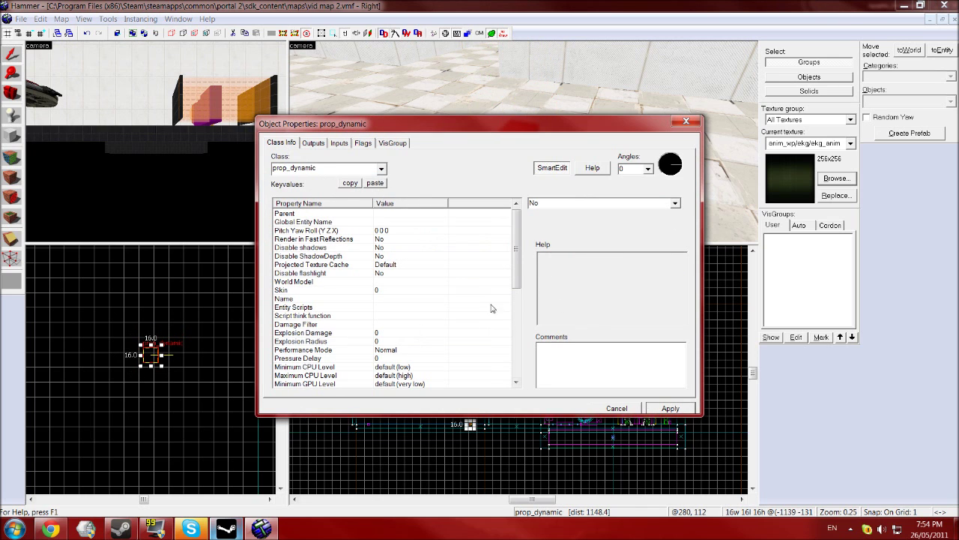
- Find the faith plate models and assign models/props/faith_plate.mdl as the prop_dynamic's world model
left_click(312, 283)
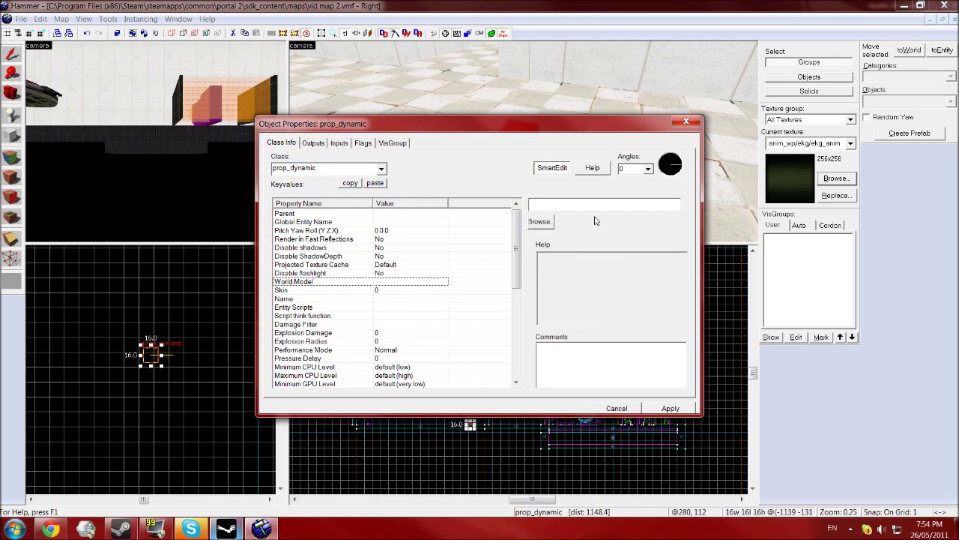
left_click(539, 222)
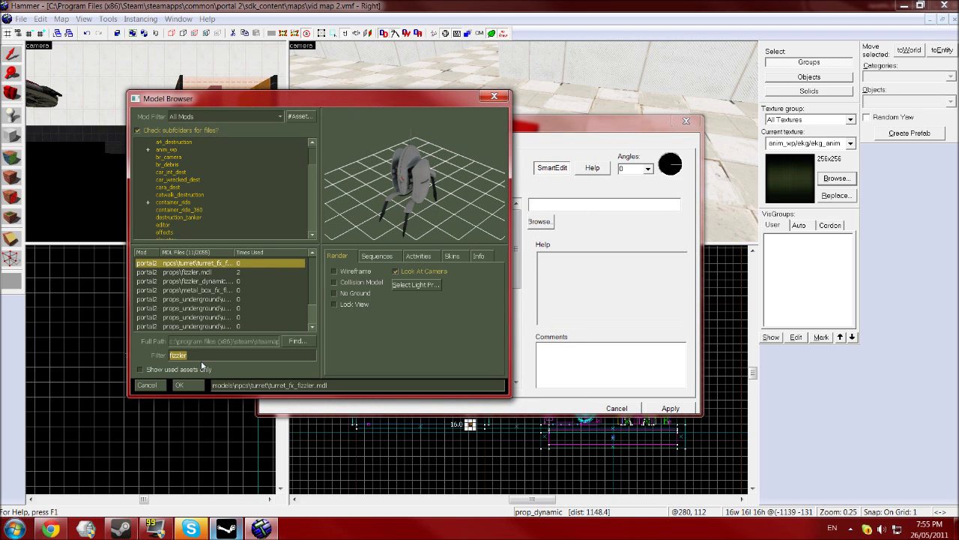
type("faith")
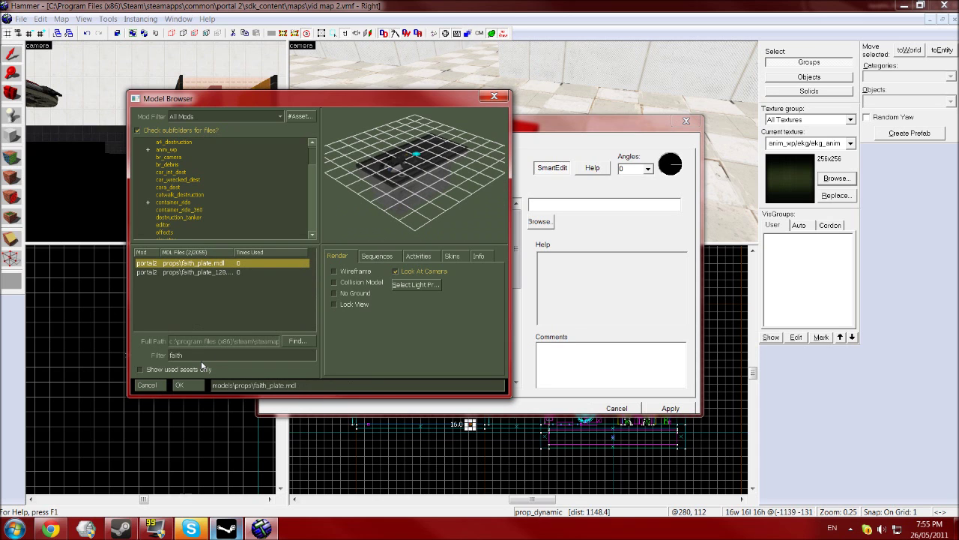
left_click(222, 272)
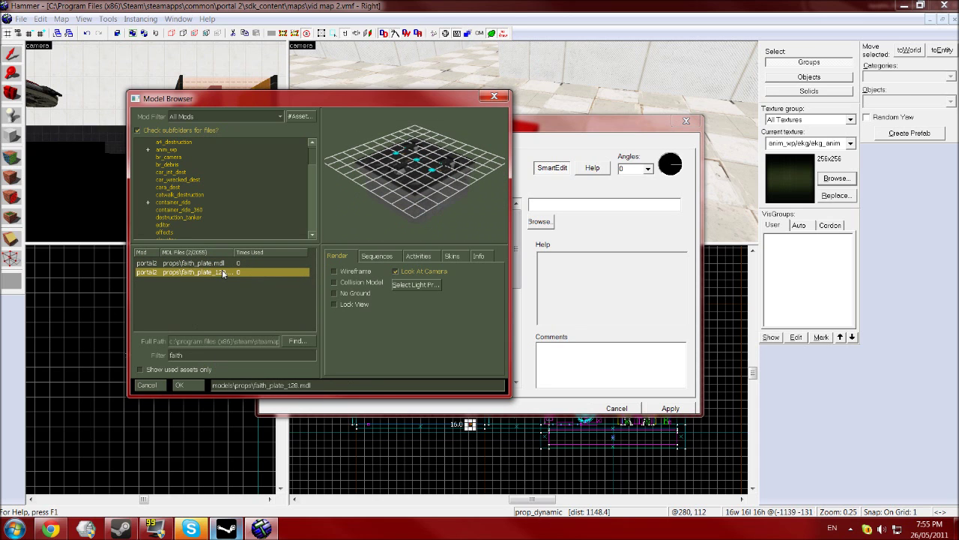
left_click(220, 264)
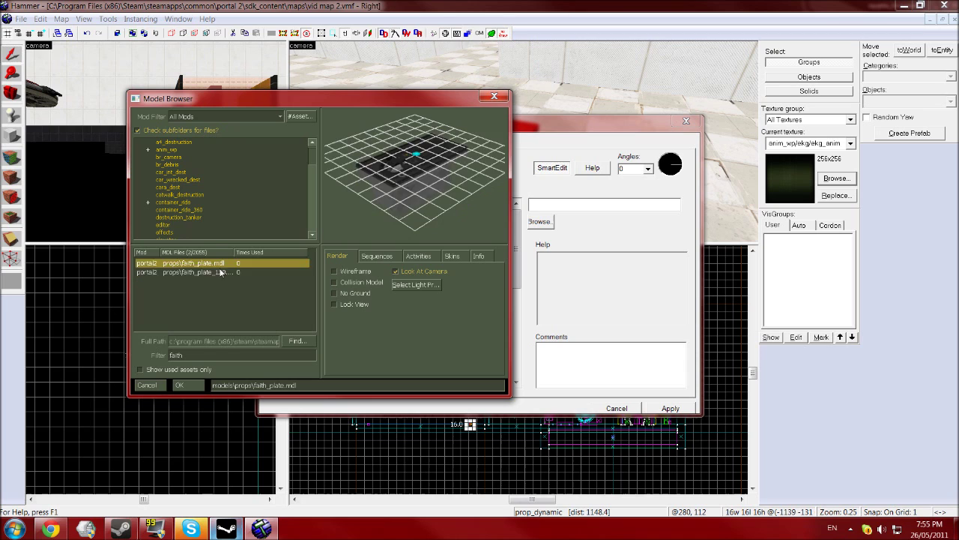
left_click(221, 273)
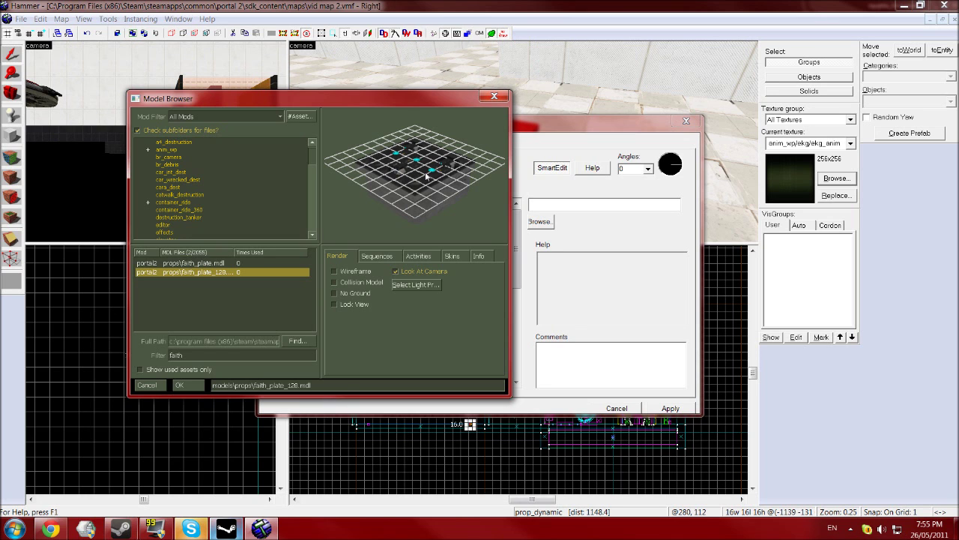
left_click(247, 263)
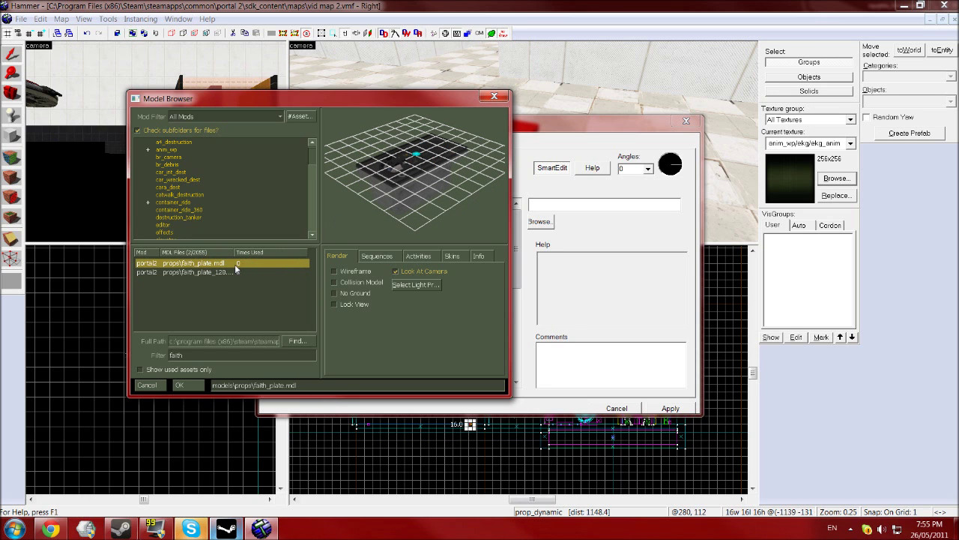
double_click(219, 264)
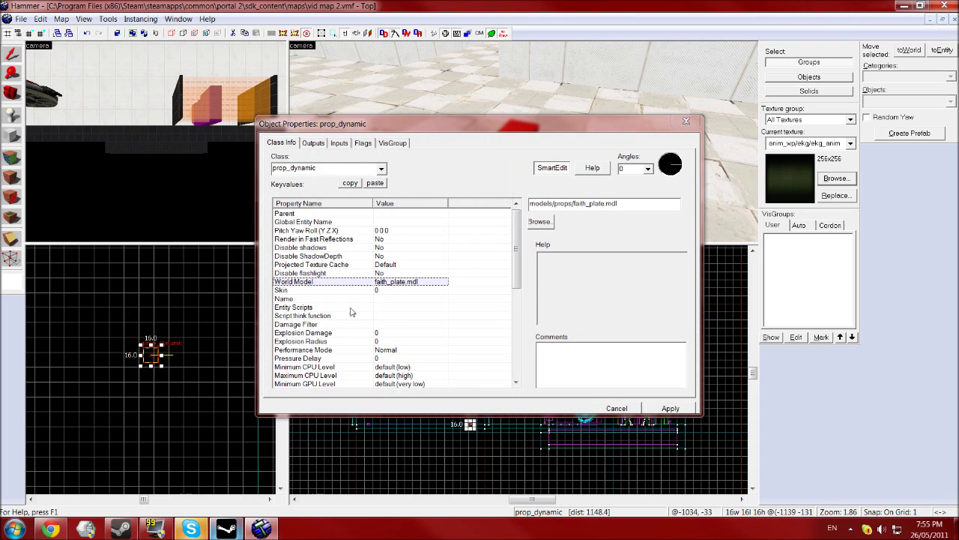
left_click(650, 411)
- Name the faith plate prop "catapault" and apply the name
left_click_drag(526, 130, 502, 144)
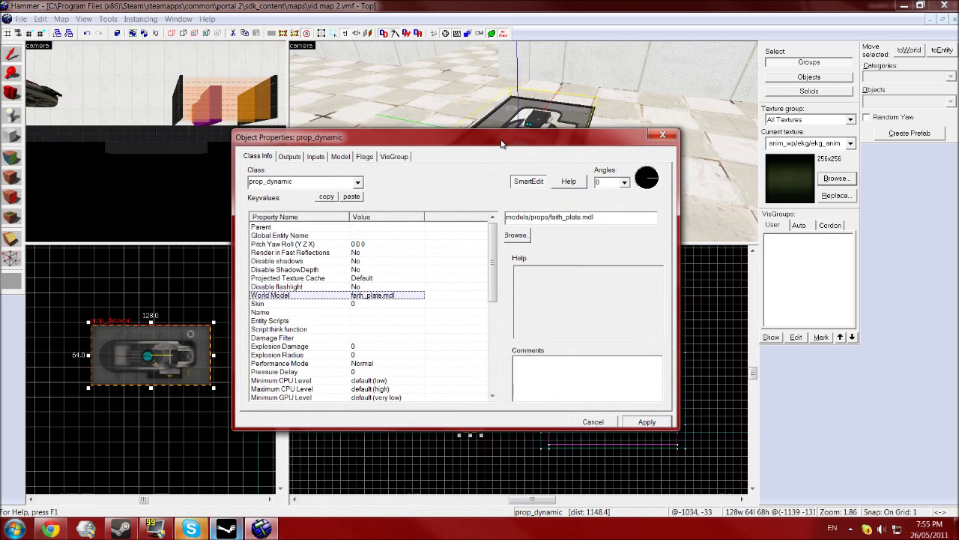
left_click(360, 313)
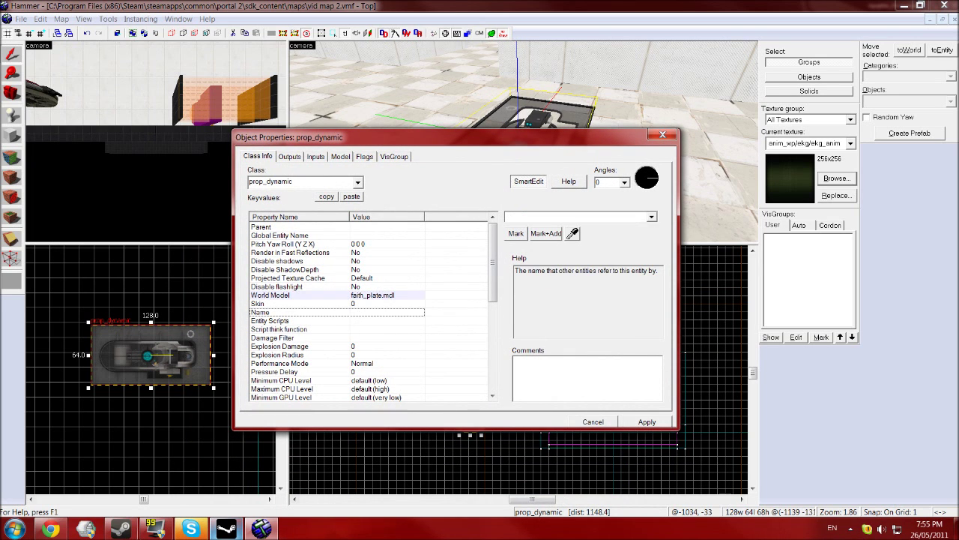
left_click(556, 216)
type("cata")
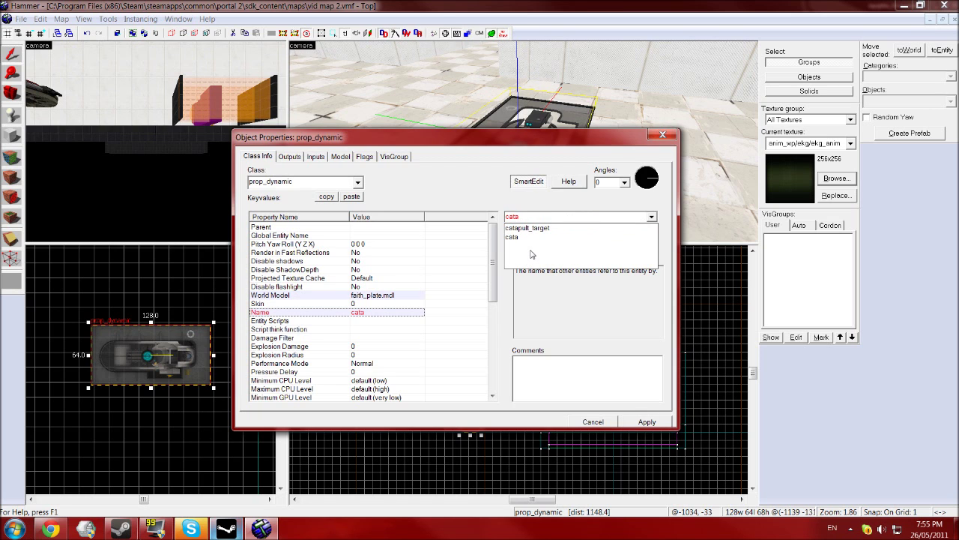
type("pault")
left_click(547, 228)
left_click(646, 422)
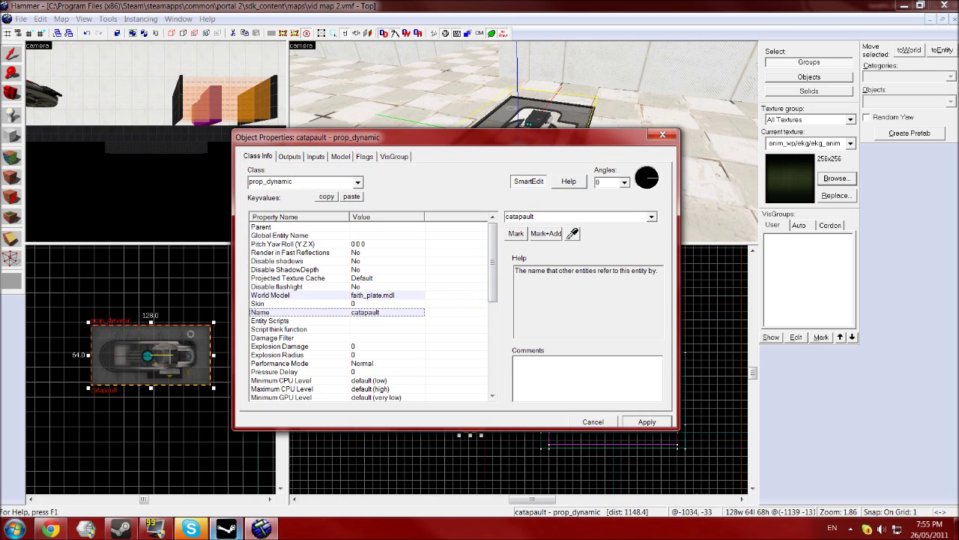
double_click(520, 216)
- Set the faith plate prop's Collisions property to Not Solid and apply it
left_click_drag(492, 279, 494, 373)
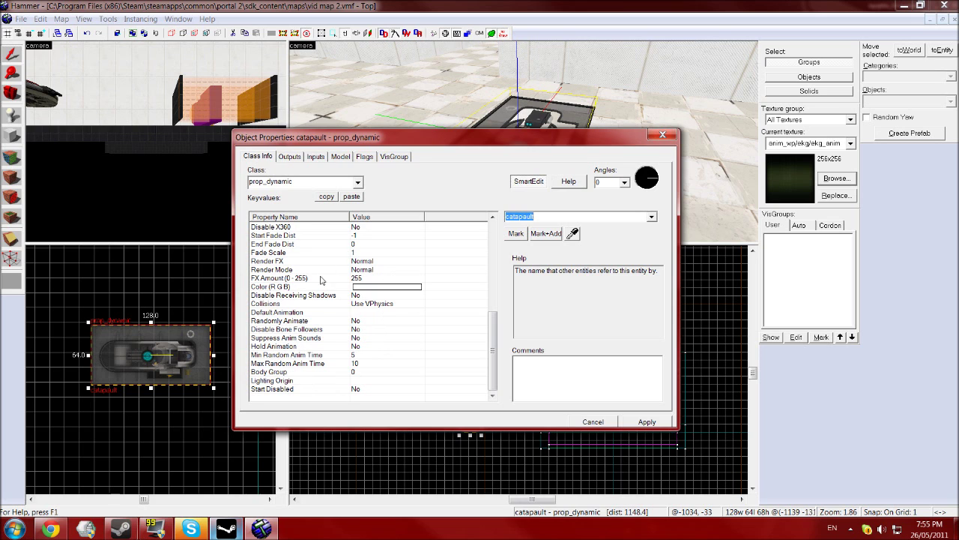
left_click(365, 304)
left_click(651, 217)
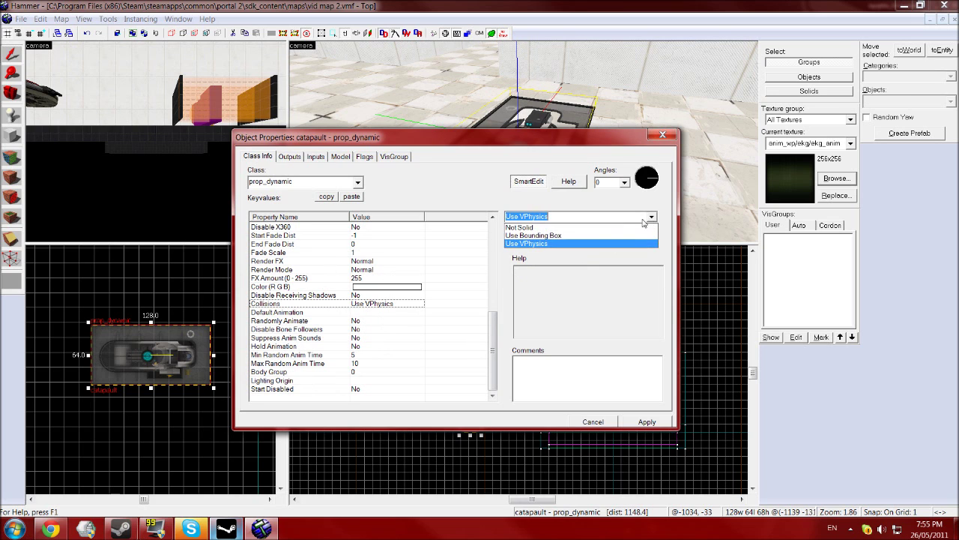
left_click(604, 227)
left_click(646, 421)
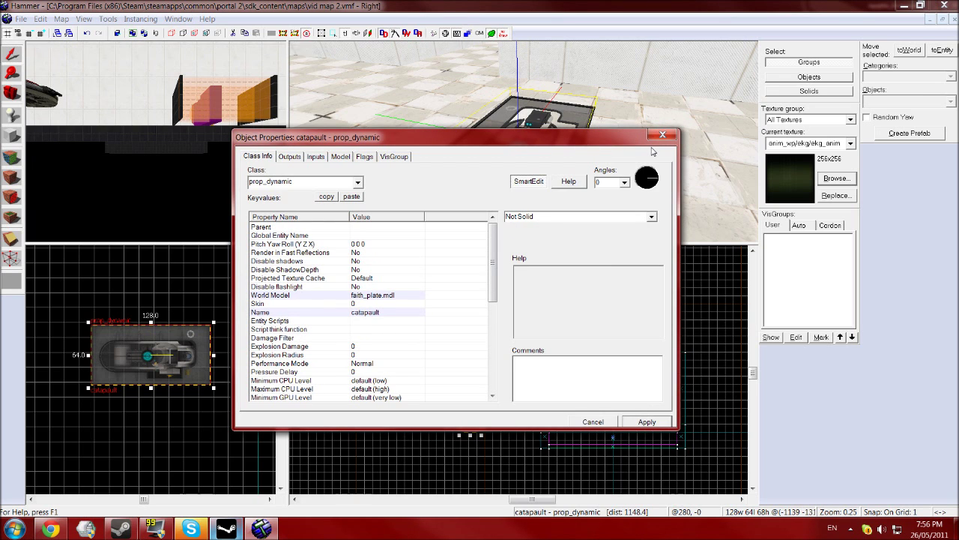
- Set Disable shadows to Yes for the faith plate prop and close its properties
left_click(356, 261)
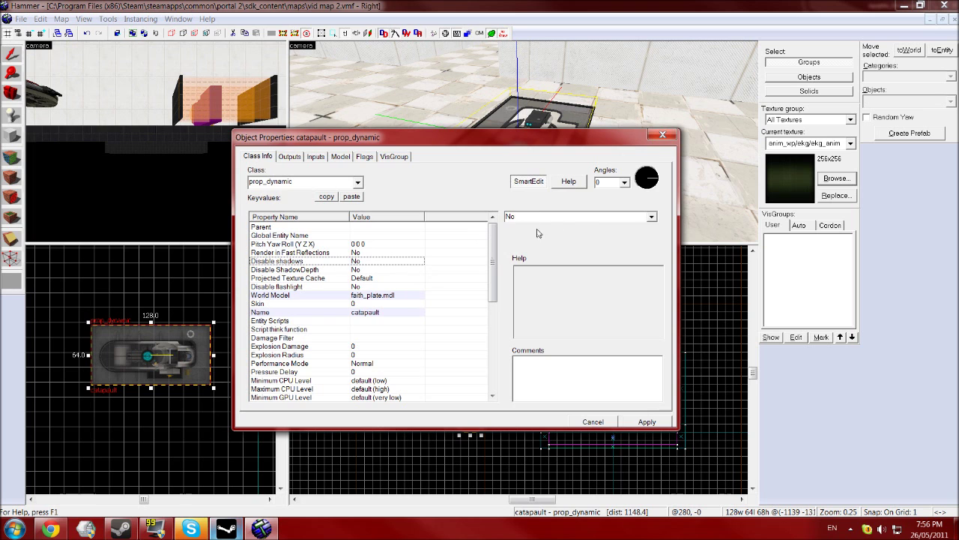
left_click(651, 216)
left_click(612, 227)
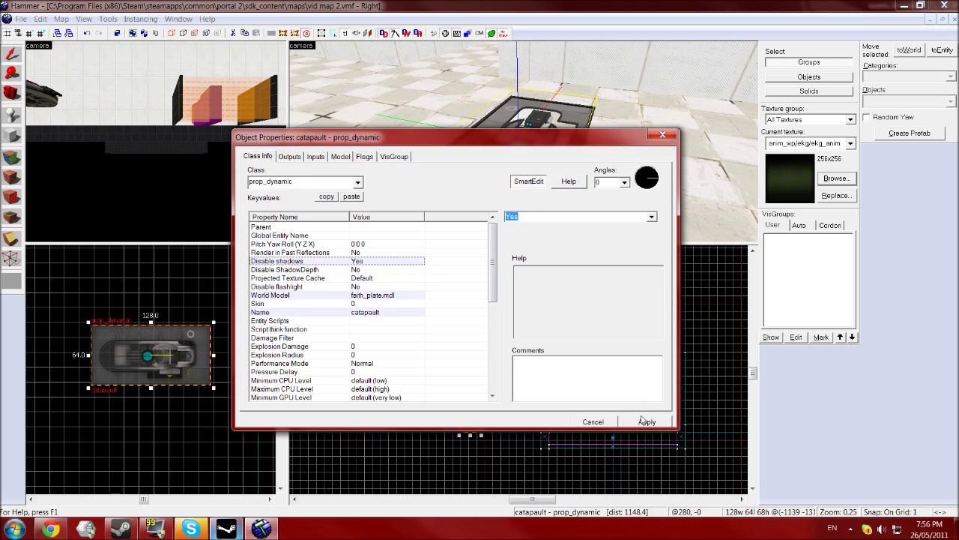
left_click(662, 136)
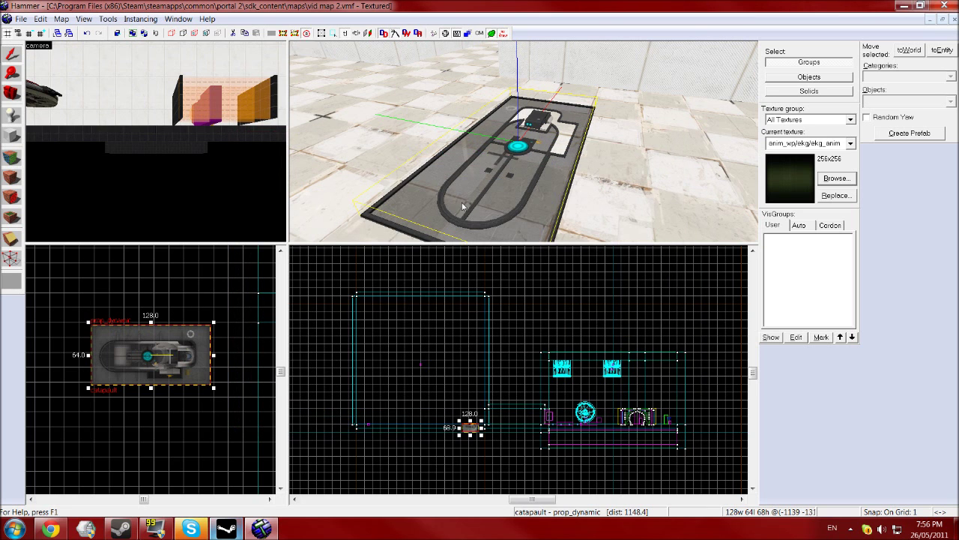
- Raise the faith plate slightly in the side view so its frame sits above the floor, and deselect it
scroll(470, 427, "up", 8)
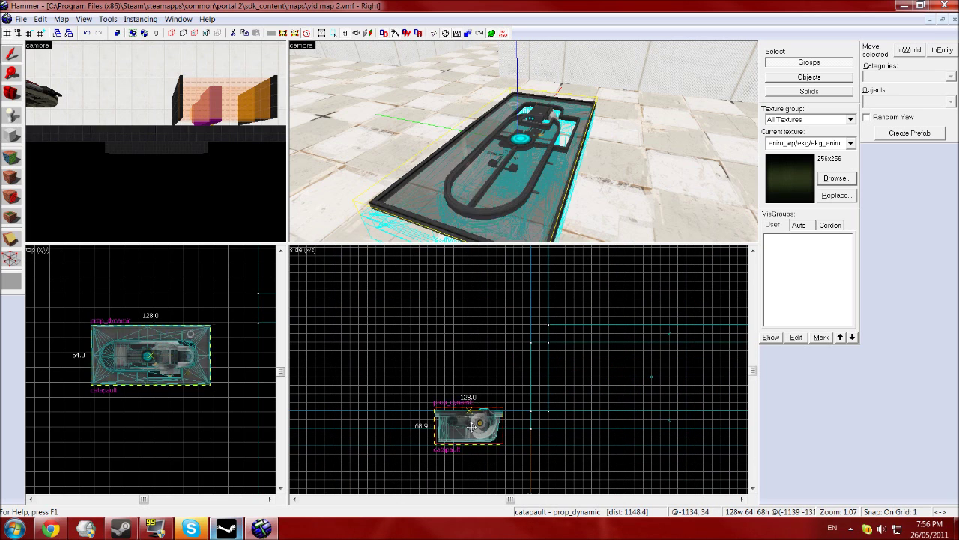
left_click(467, 427)
scroll(467, 427, "up", 9)
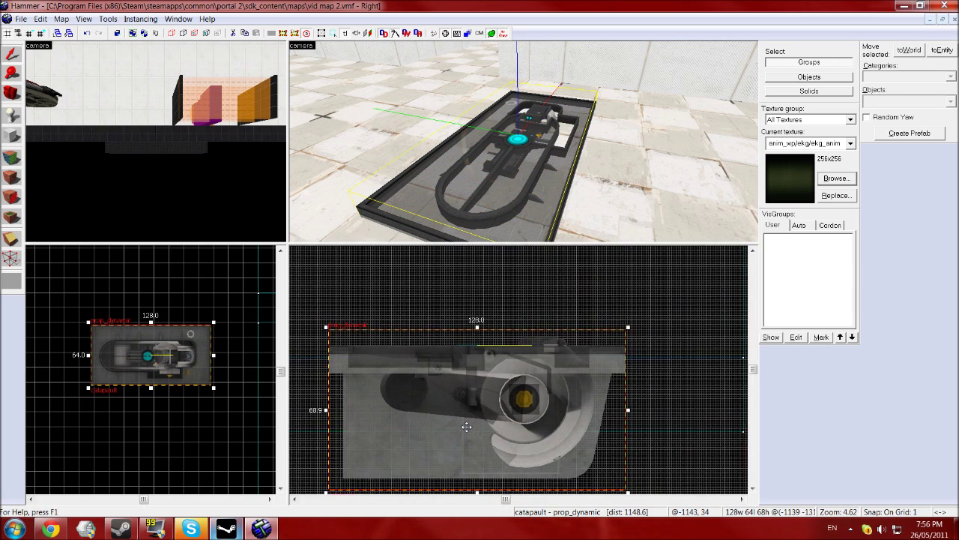
left_click_drag(424, 401, 424, 389)
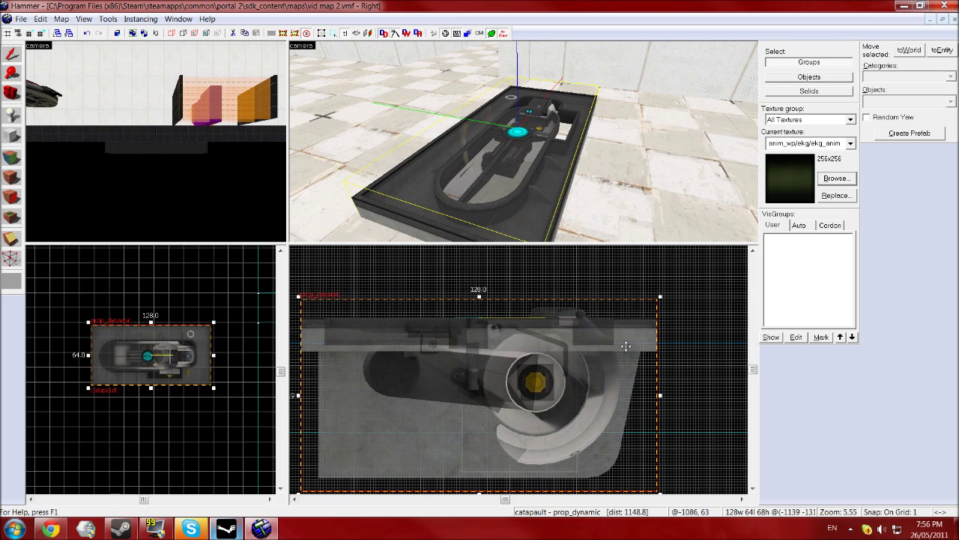
left_click(680, 431)
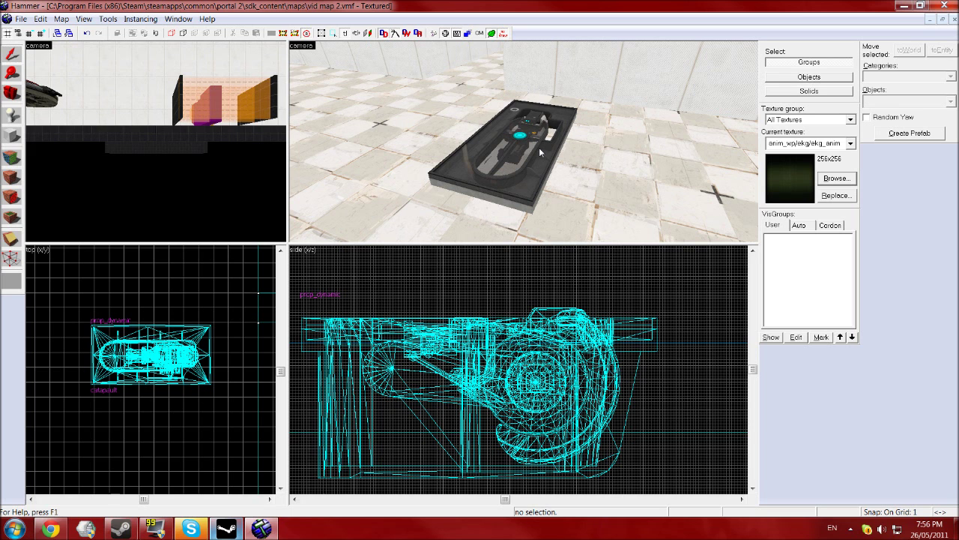
- Place another info_player_start entity on an open area of floor away from the faith plate
key("Left")
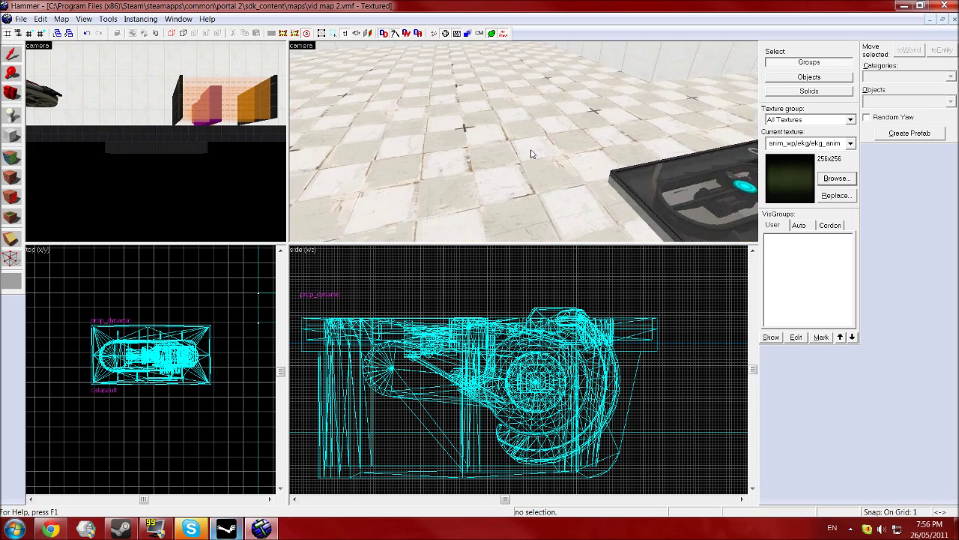
key("Up")
key("w")
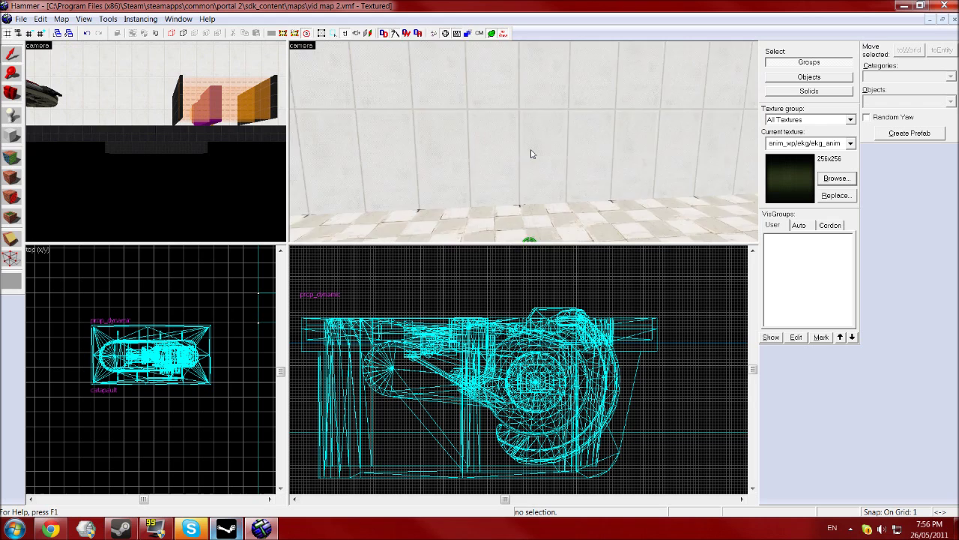
key("Down")
key("Down")
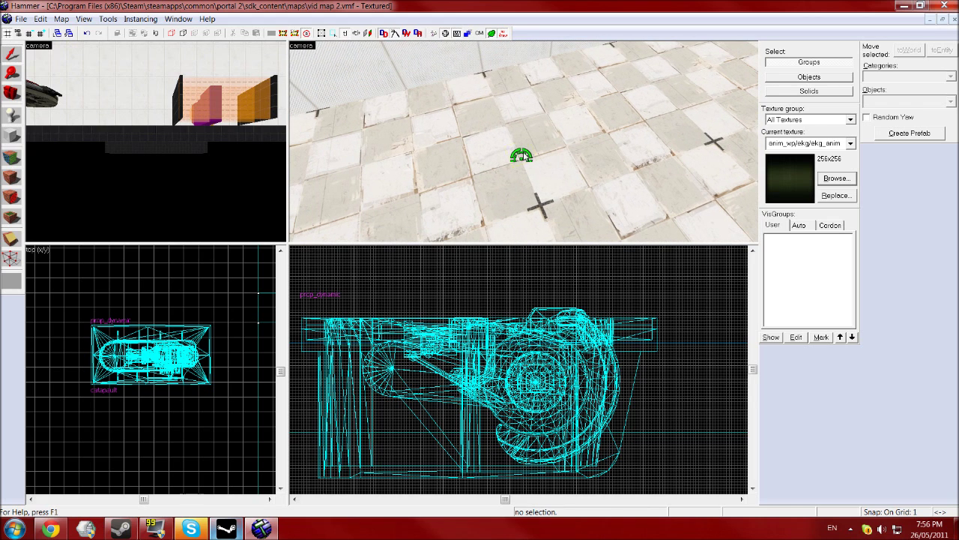
left_click(13, 115)
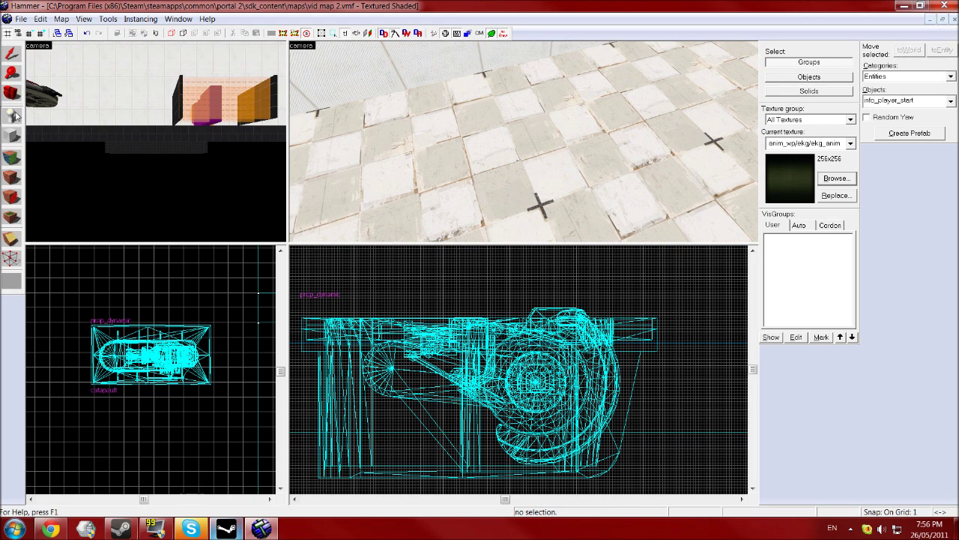
left_click(517, 144)
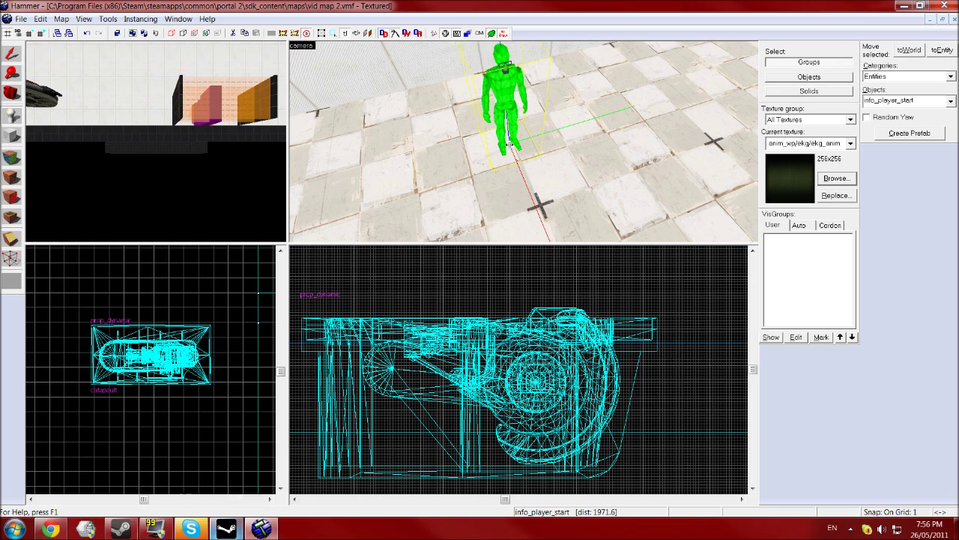
key("shift+s")
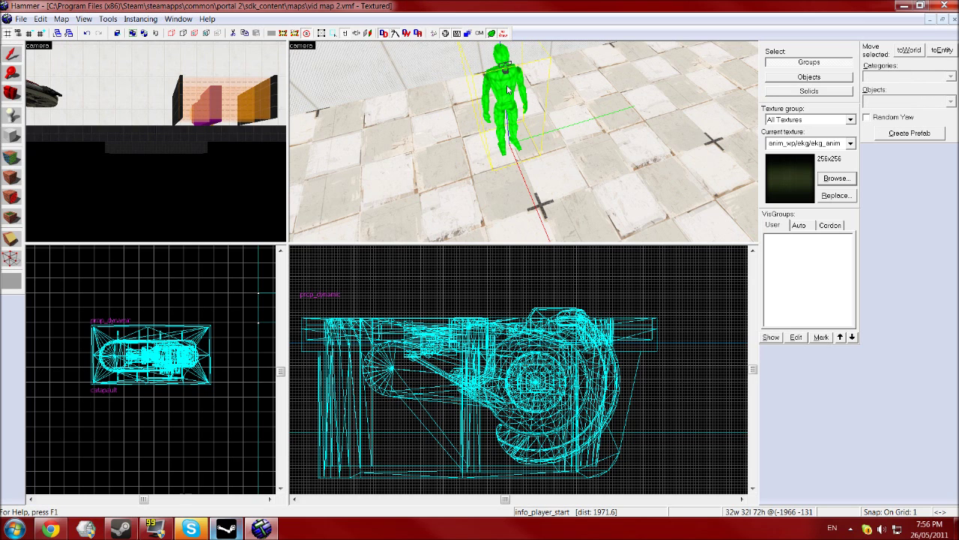
- Change the class of the newly placed info_player_start entity to info_target and apply it
double_click(508, 89)
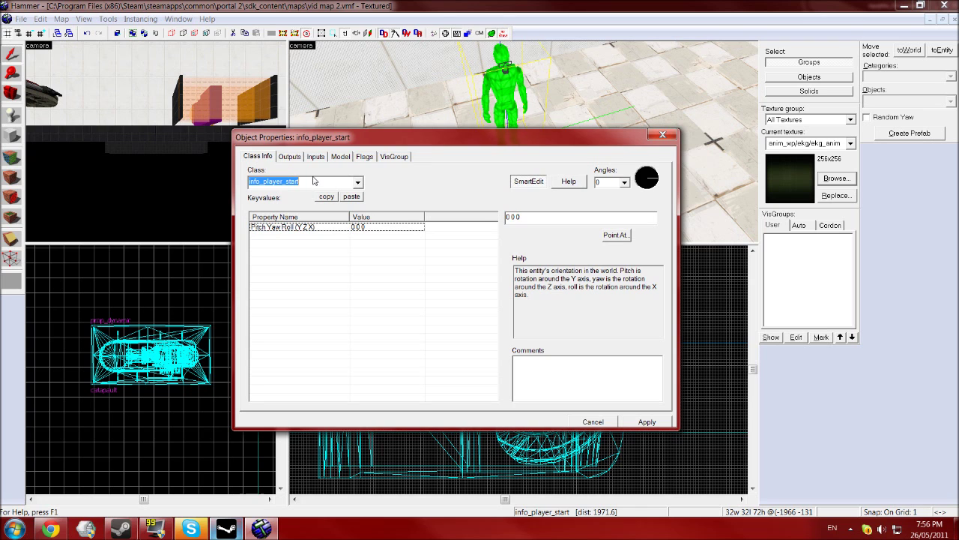
type("target")
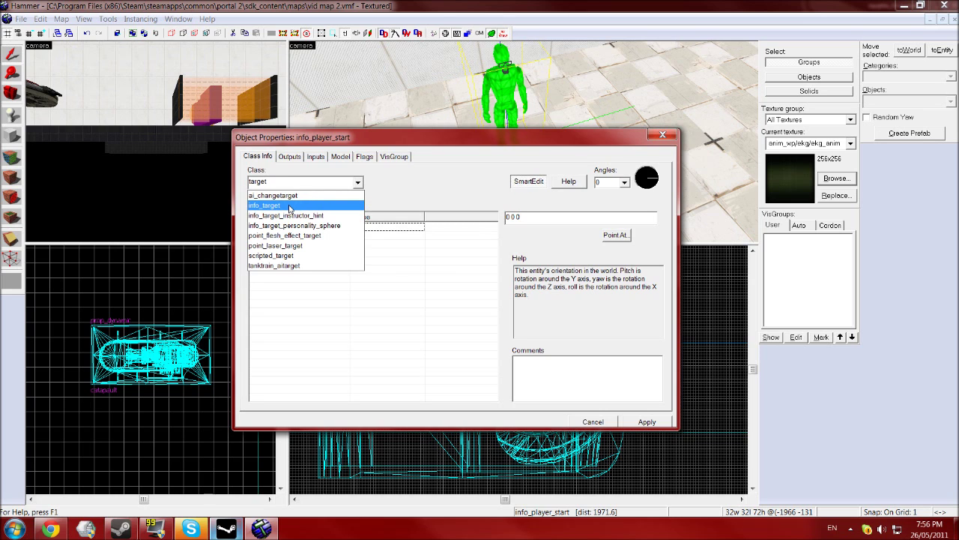
left_click(290, 206)
left_click(640, 421)
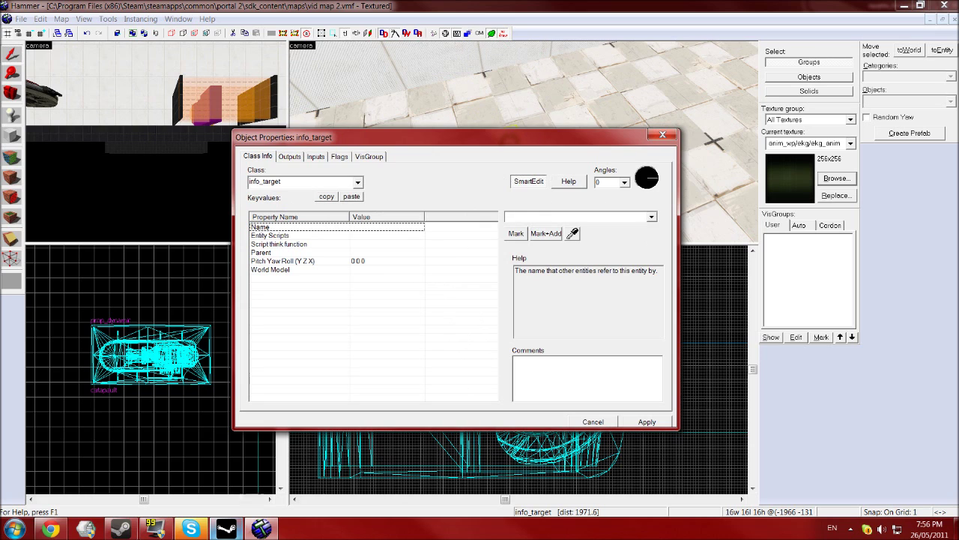
- Name the info_target entity catapault_target, apply it, and close its properties
left_click(533, 217)
type("catapau")
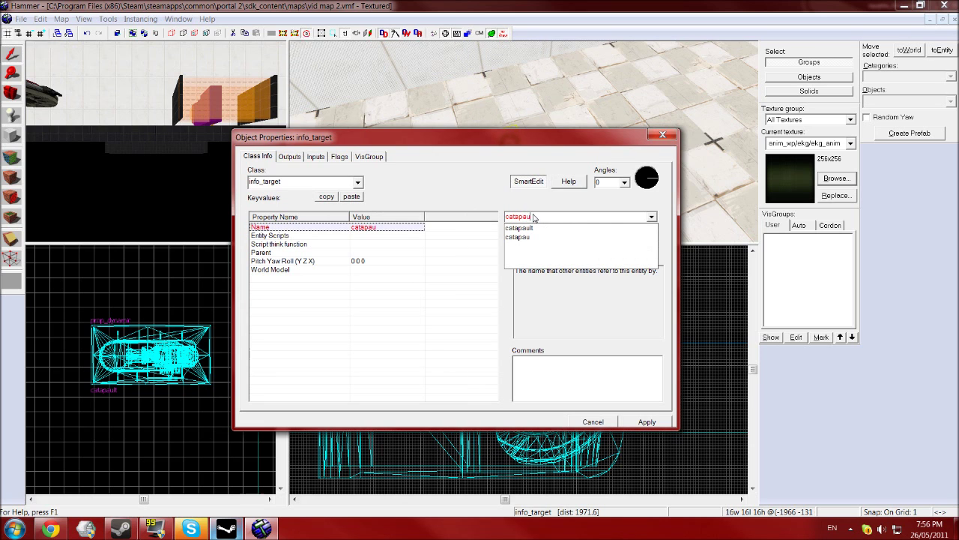
type("lt_ta")
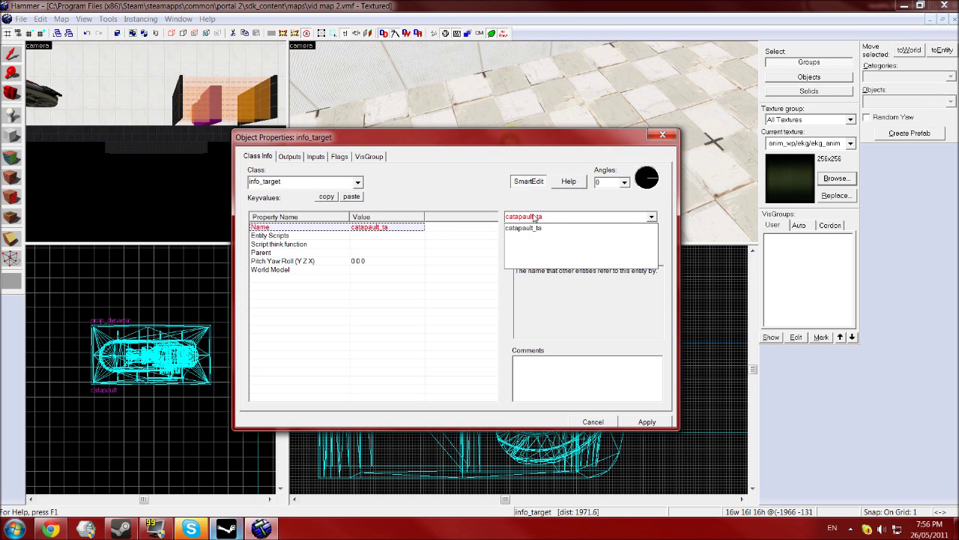
type("rget")
left_click(628, 425)
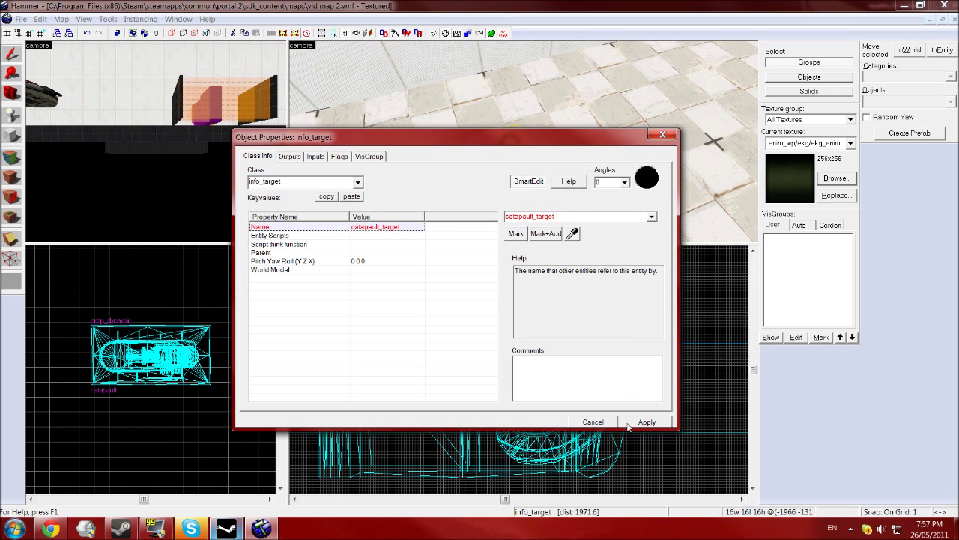
left_click(646, 420)
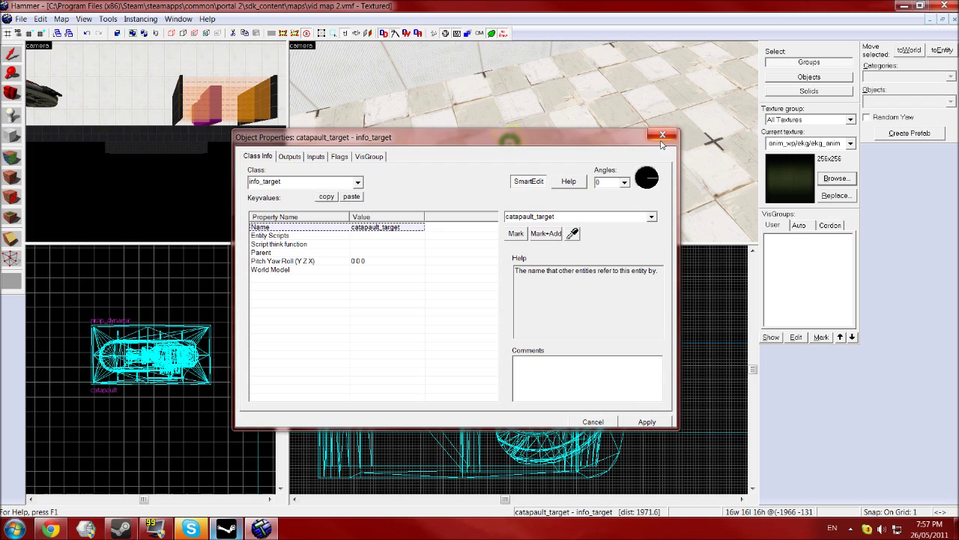
left_click(659, 137)
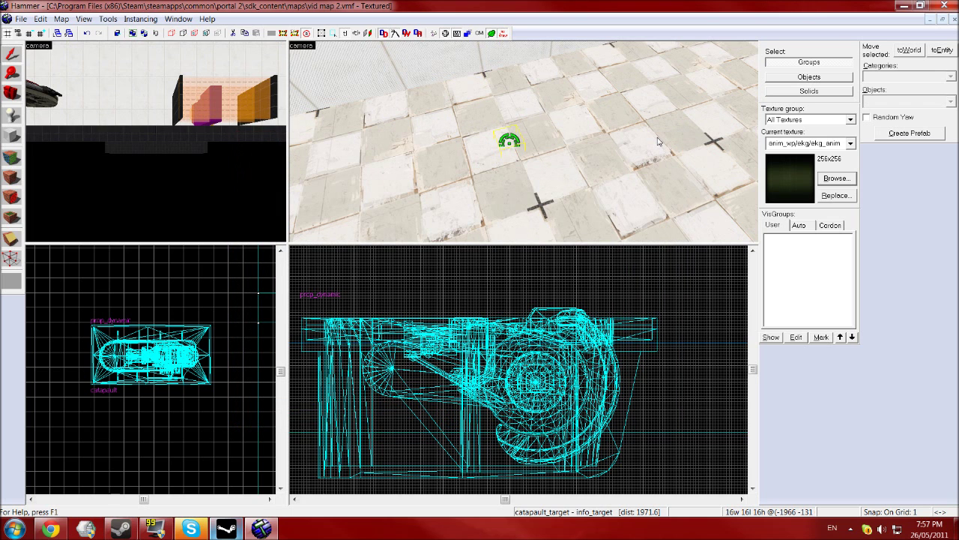
- Select the faith plate prop and rotate it 180 degrees in the top view so it faces the opposite way
key("Right")
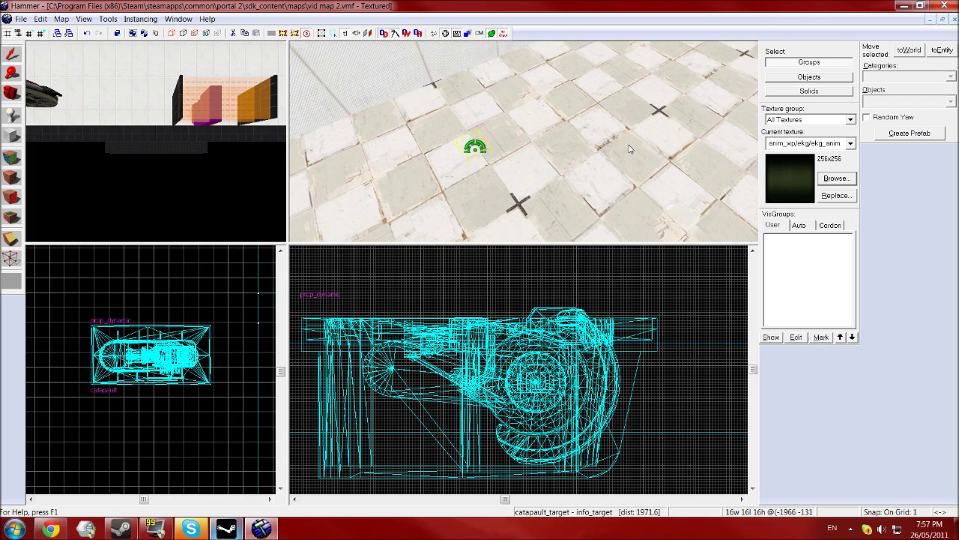
key("Up")
key("Left")
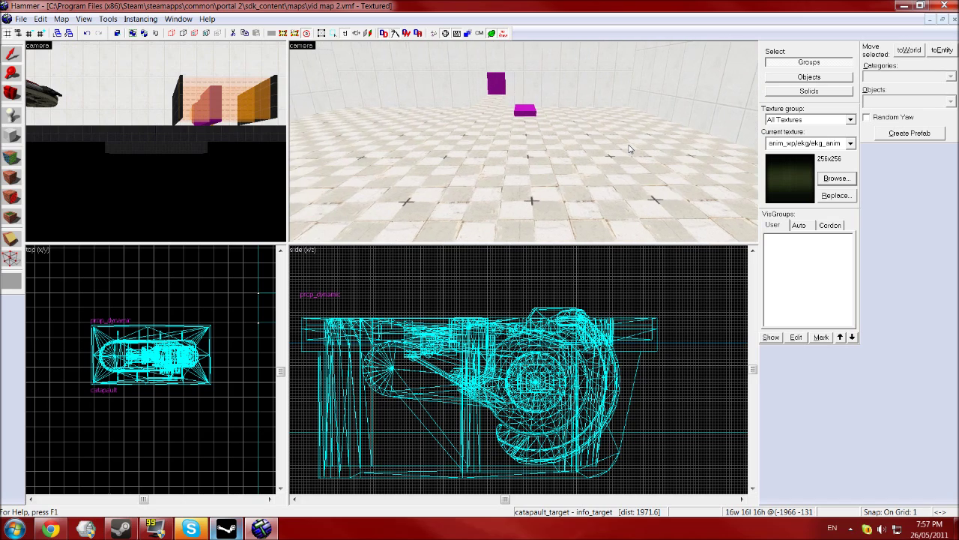
key("Down")
key("Right")
key("Down")
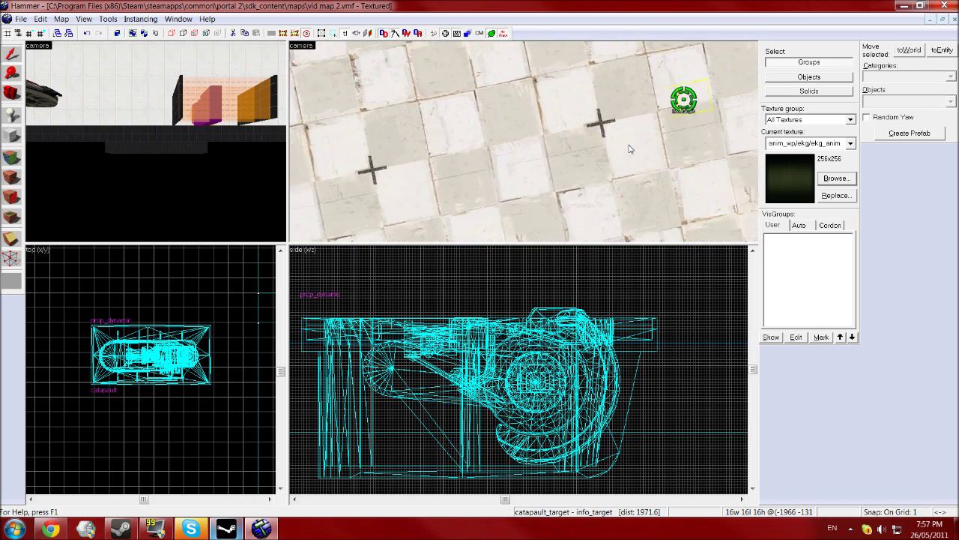
key("Right")
key("Left")
key("Up")
key("Up")
key("w")
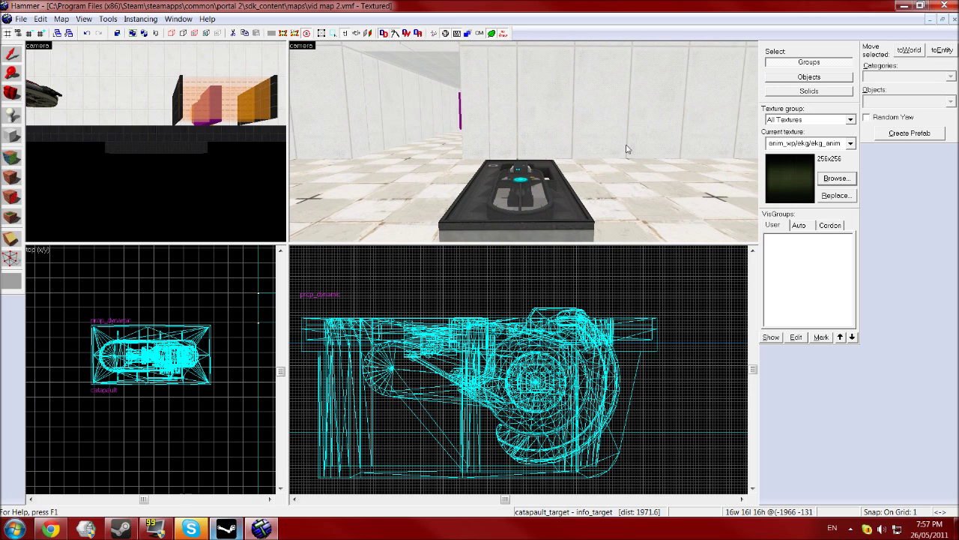
left_click(557, 193)
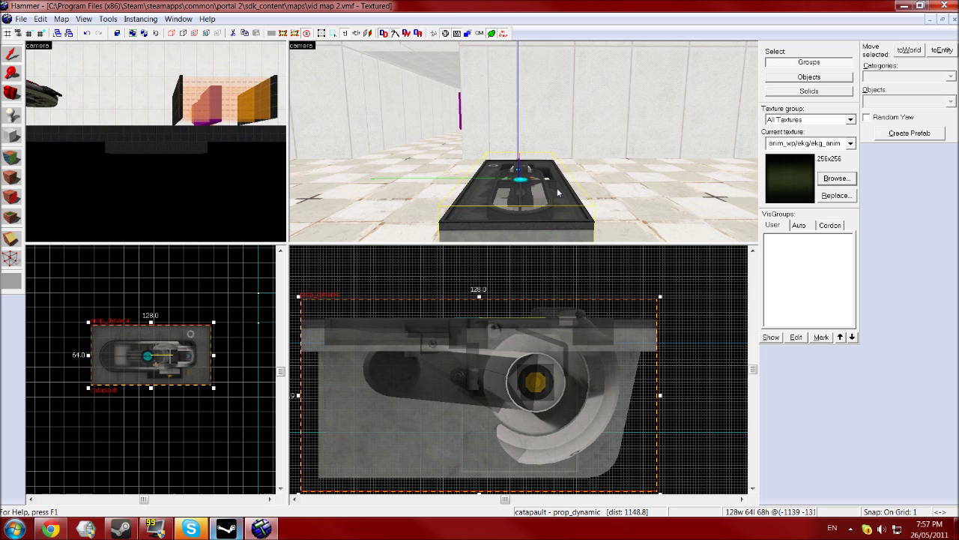
key("s")
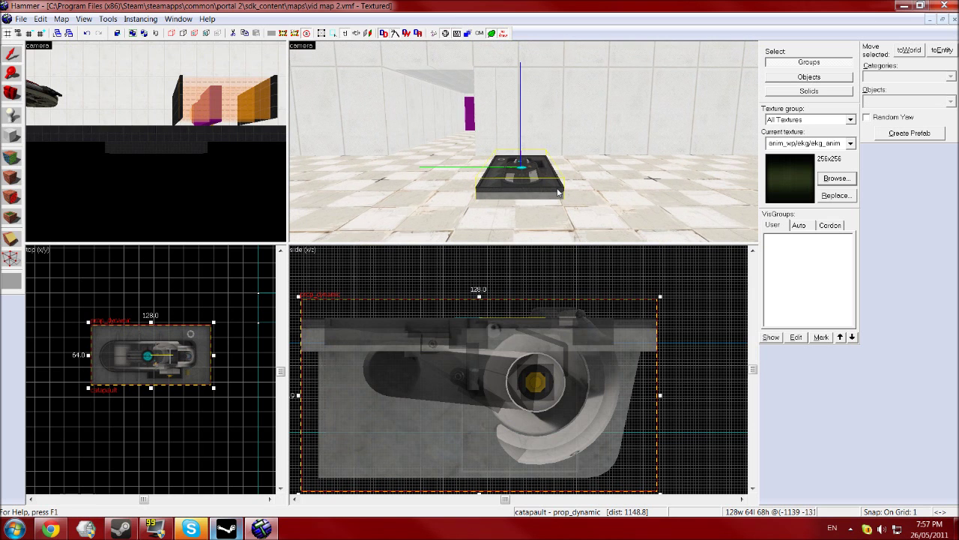
key("d")
key("Left")
key("d")
key("Left")
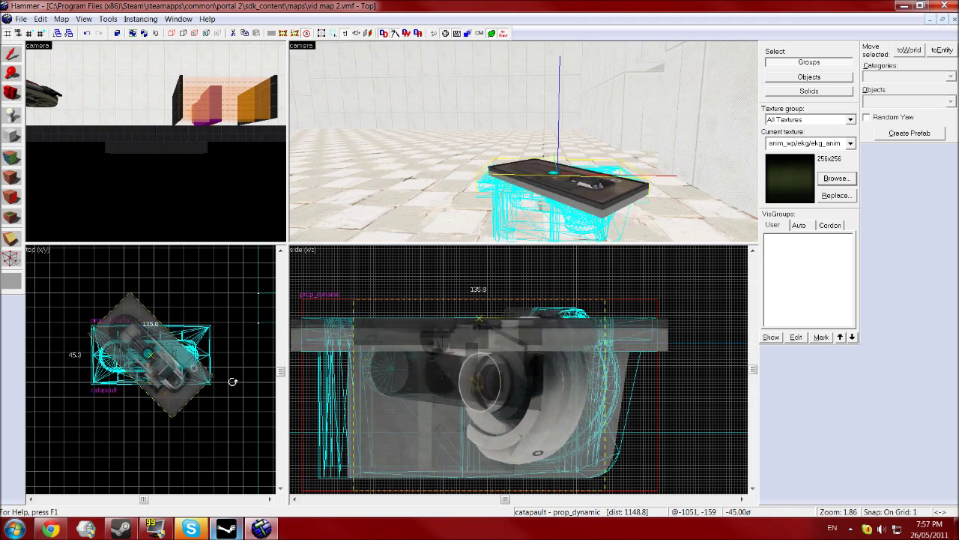
left_click_drag(233, 382, 89, 385)
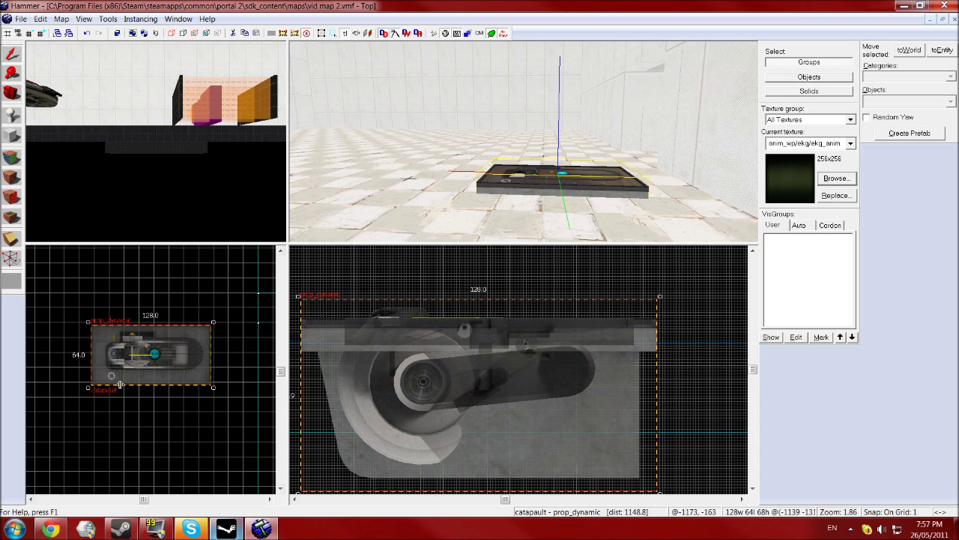
- Examine the round logo at the faith plate's corner and the plate's orientation in the top and camera views
scroll(105, 373, "up", 4)
scroll(129, 356, "up", 4)
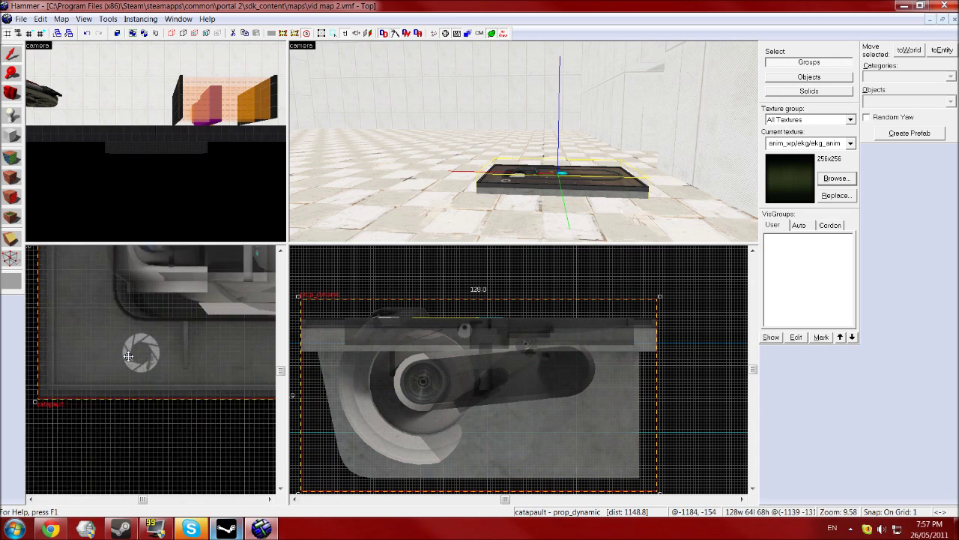
scroll(129, 356, "up", 7)
scroll(207, 337, "down", 6)
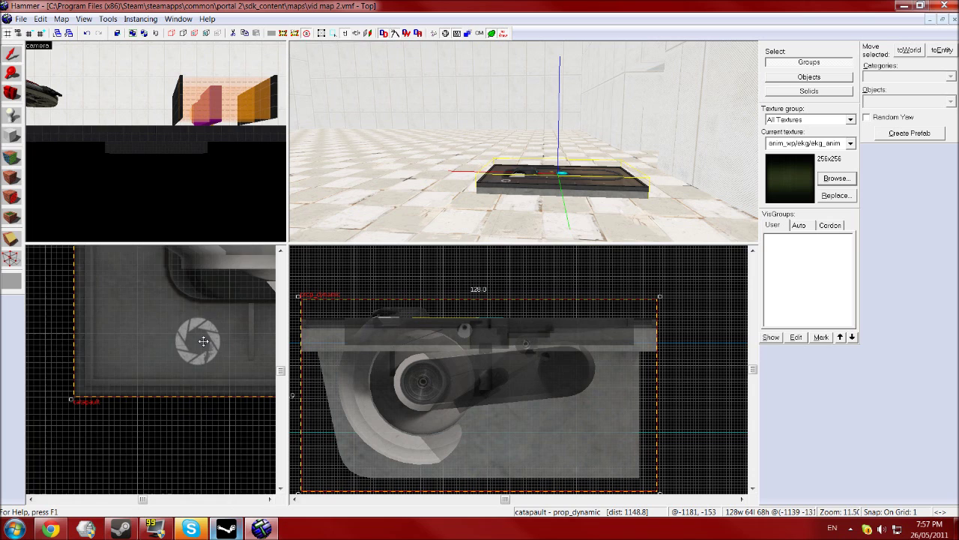
scroll(203, 341, "down", 10)
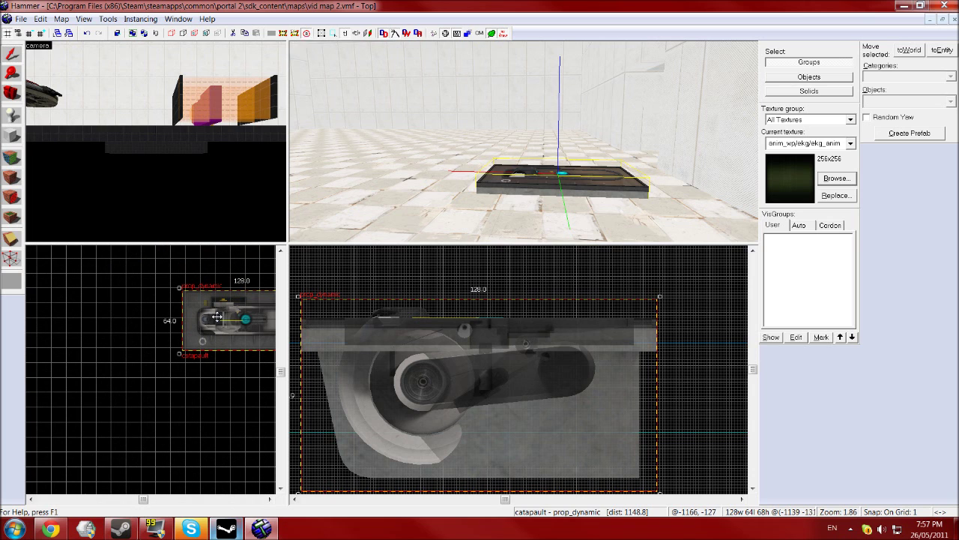
key("Right")
key("Up")
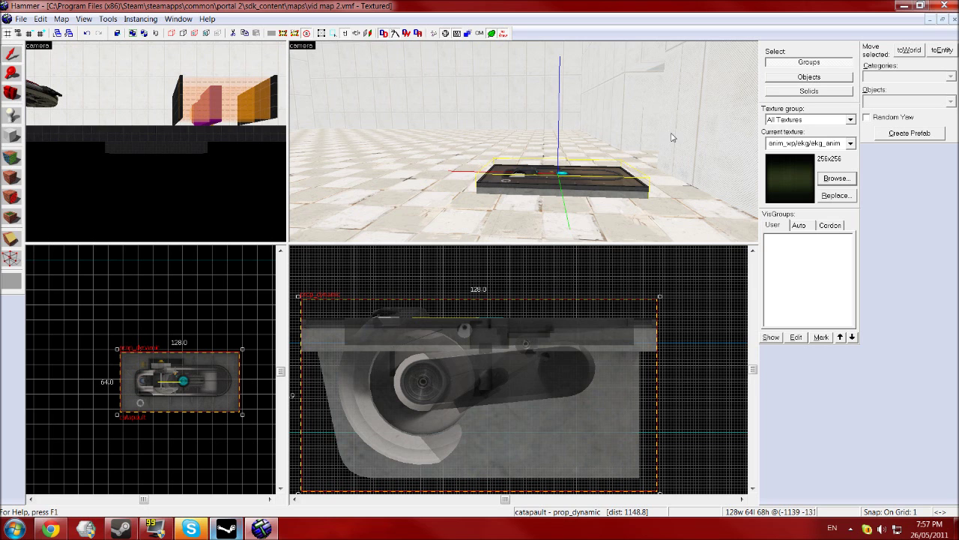
key("z")
key("a")
key("w")
key("z")
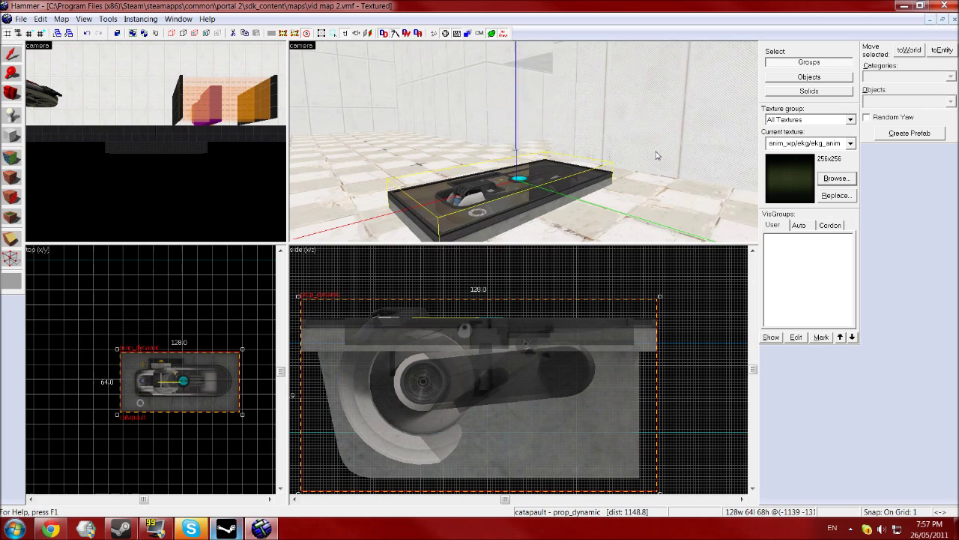
key("a")
- Outline a block 63 wide, 32 long and 34 high over the middle of the faith plate, reaching down into its frame
left_click(173, 155)
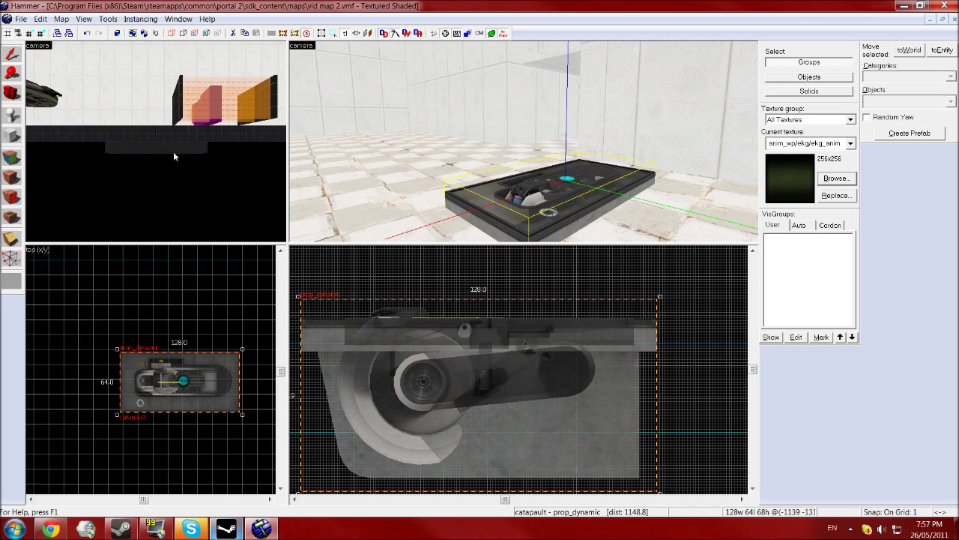
left_click(12, 138)
left_click_drag(402, 272, 582, 312)
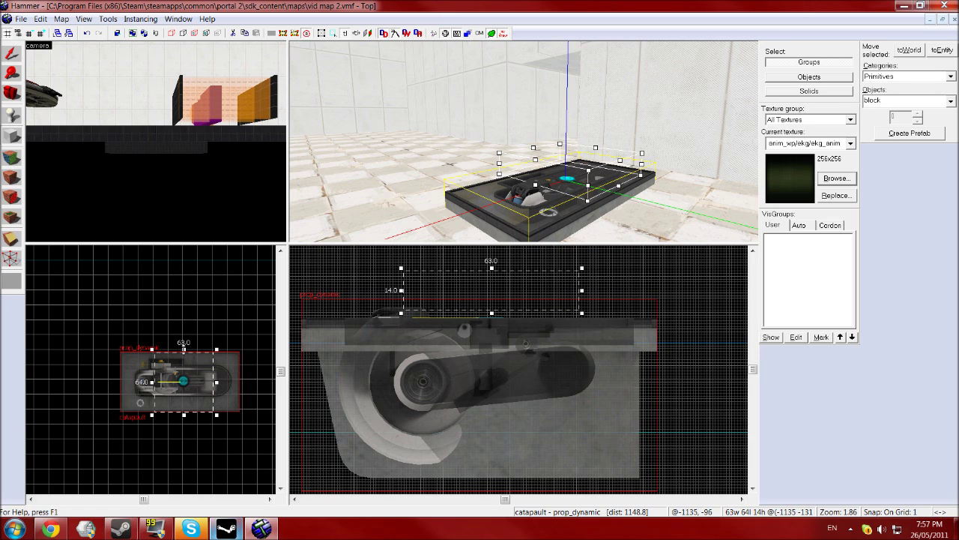
left_click_drag(184, 350, 184, 363)
left_click_drag(184, 413, 180, 382)
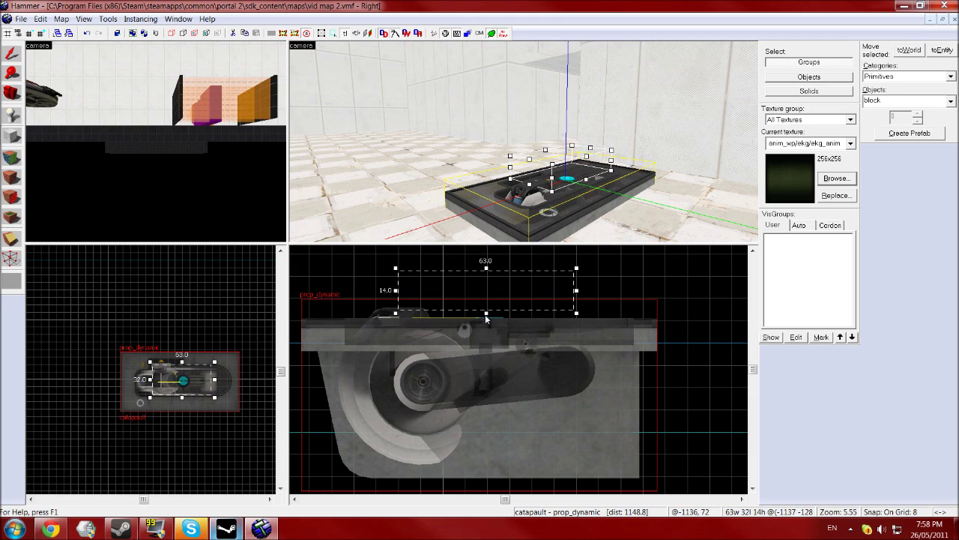
left_click_drag(486, 318, 482, 367)
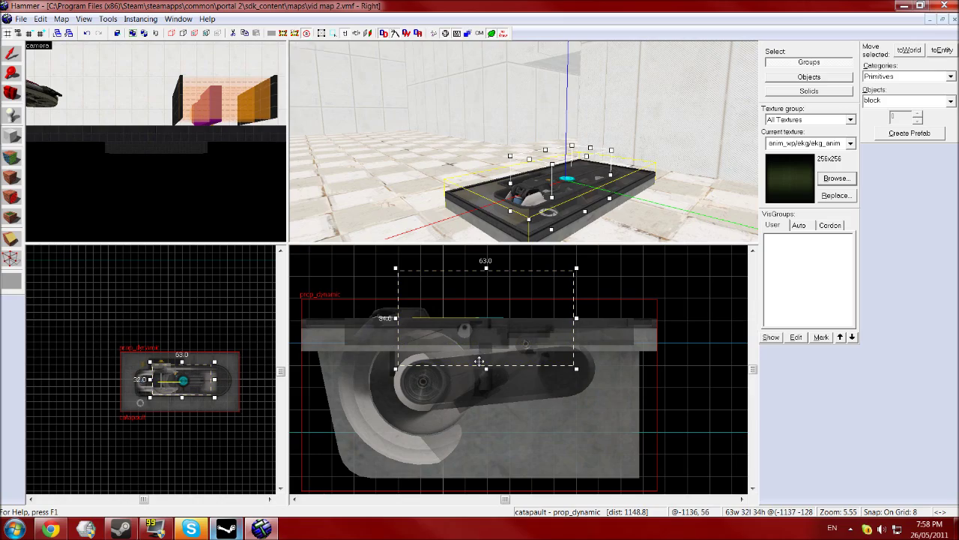
- Choose the tools/toolstrigger texture and create the outlined block with it
left_click(837, 180)
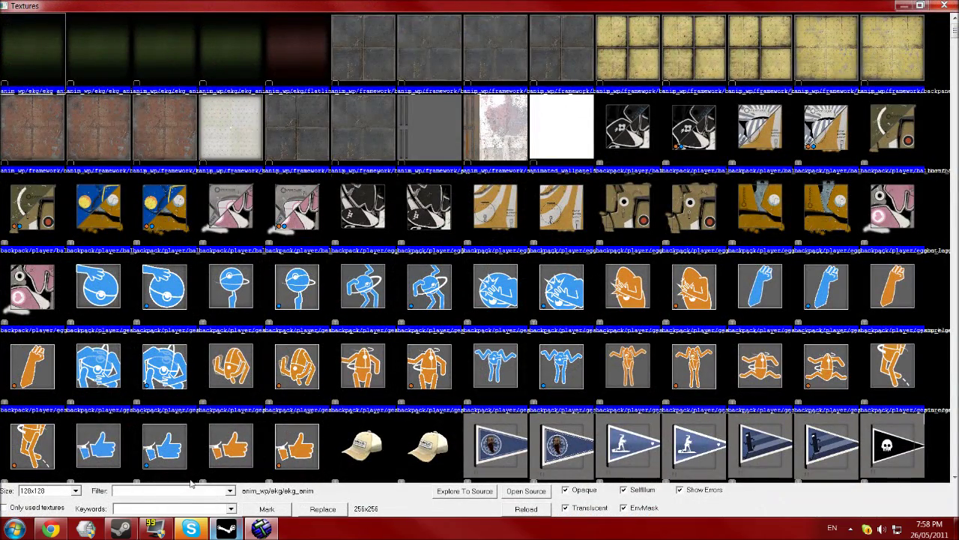
type("trigg")
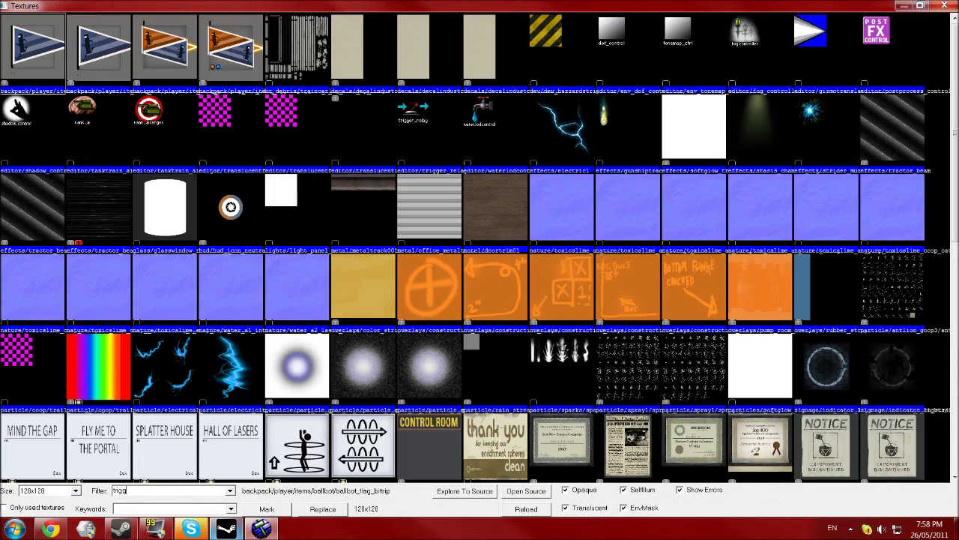
type("trigger")
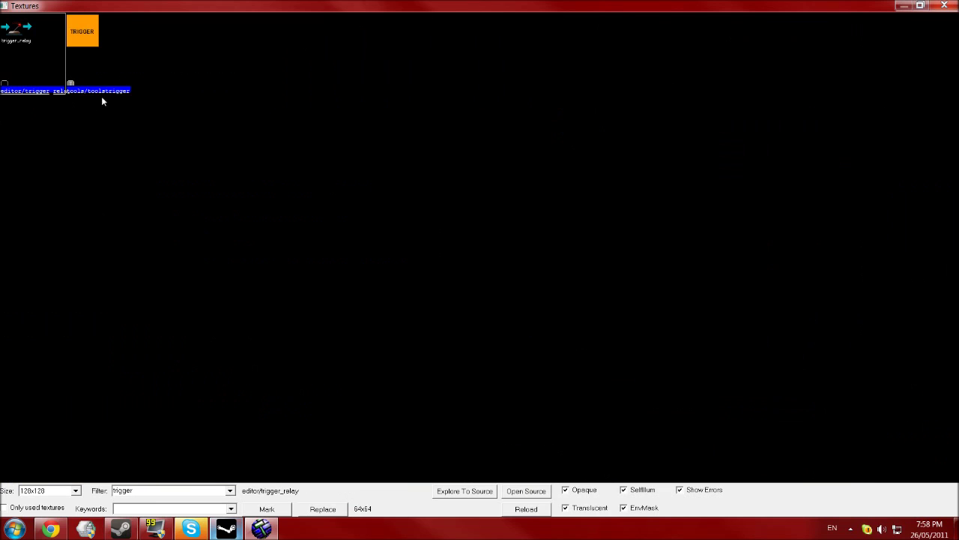
double_click(91, 34)
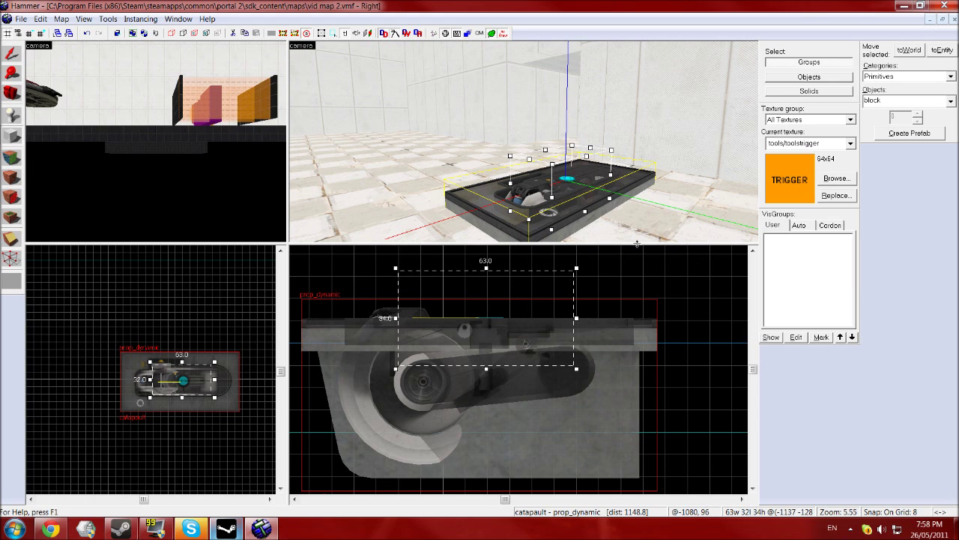
key("Return")
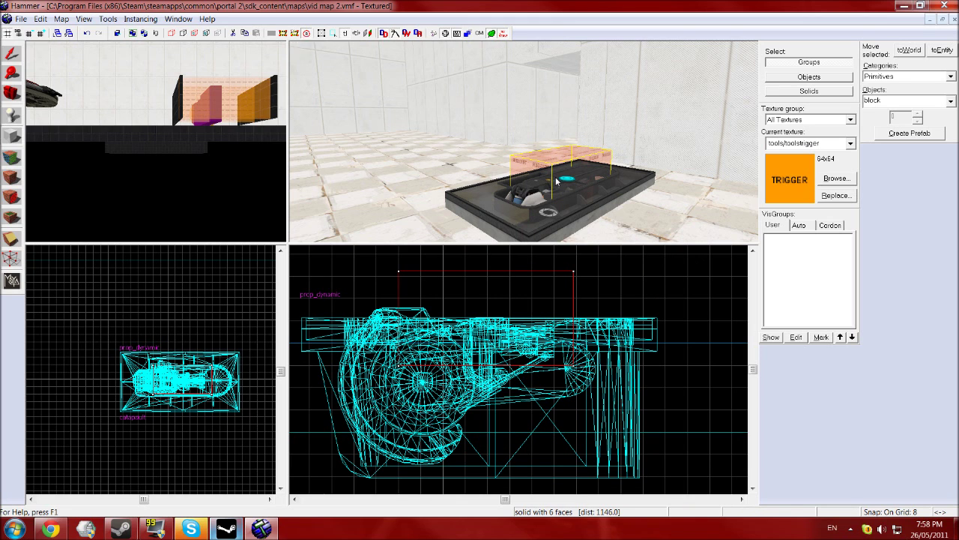
- Tie the trigger block to an entity, set its class to trigger_catapult, and apply it
key("ctrl+t")
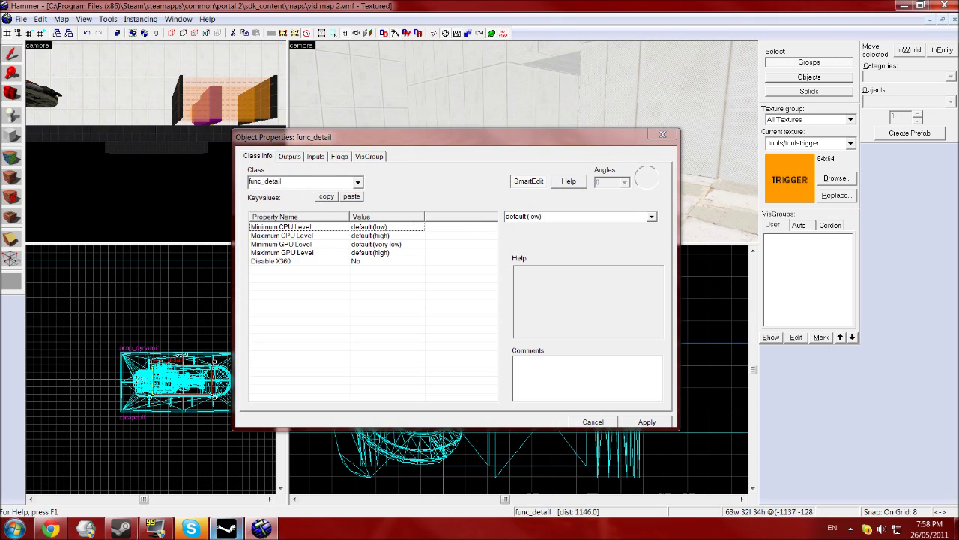
left_click(300, 181)
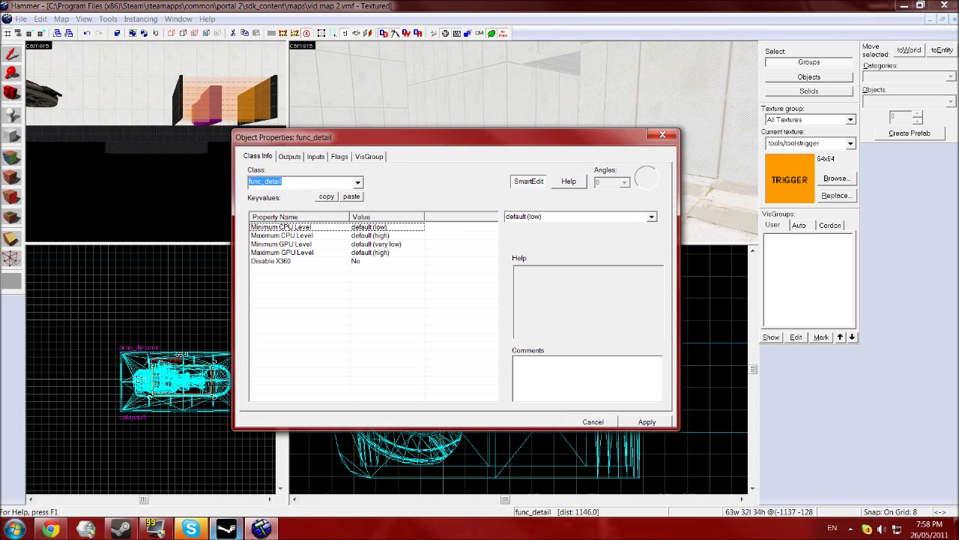
type("cata")
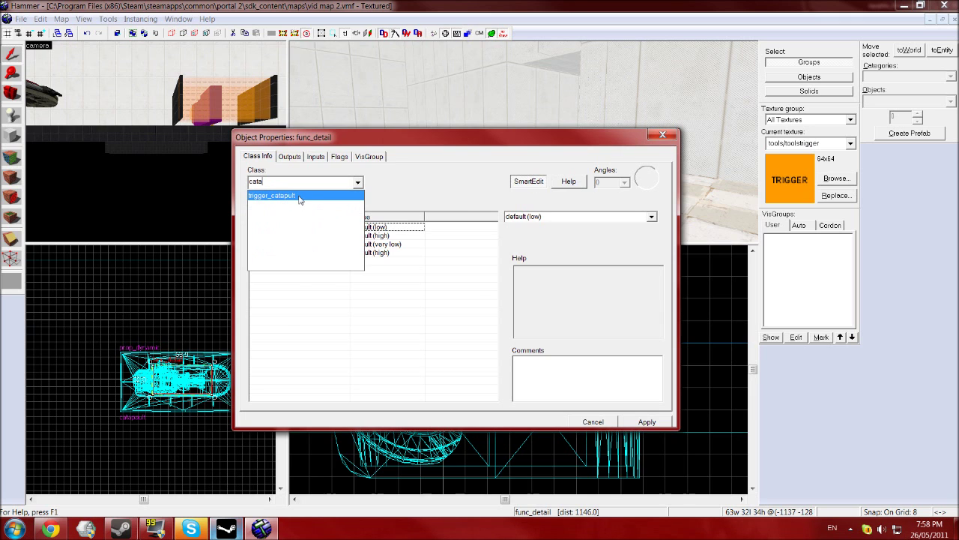
left_click(302, 196)
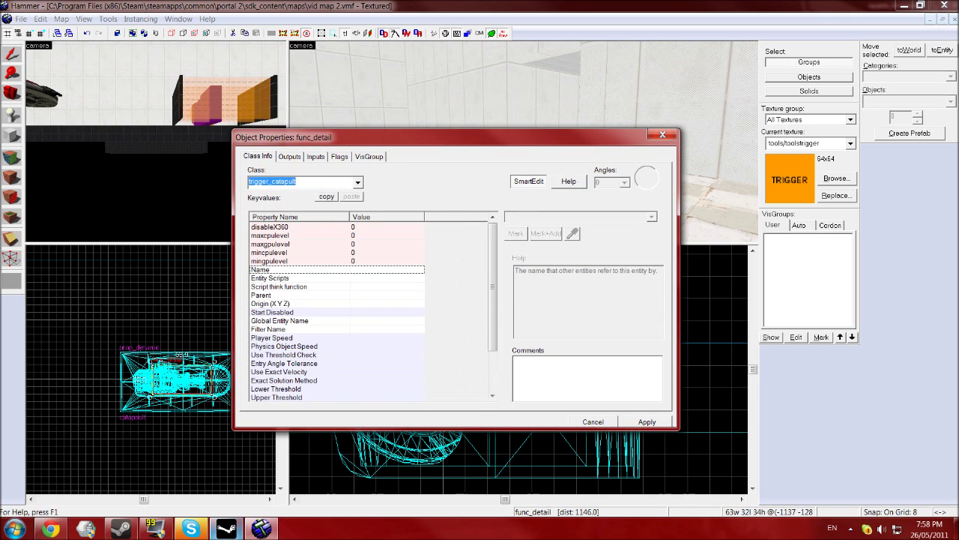
left_click(643, 422)
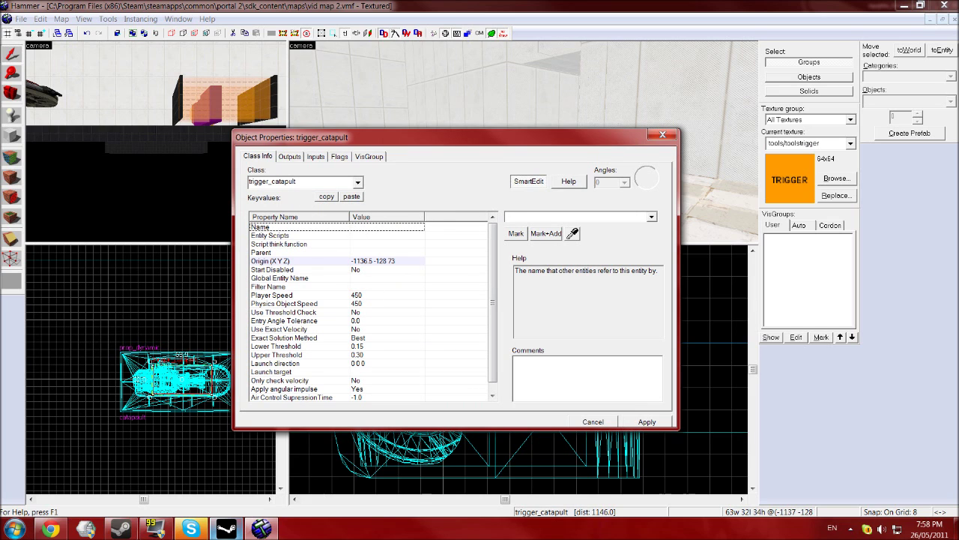
- Name the trigger_catapult entity catapault and apply it
left_click(513, 216)
type("ca")
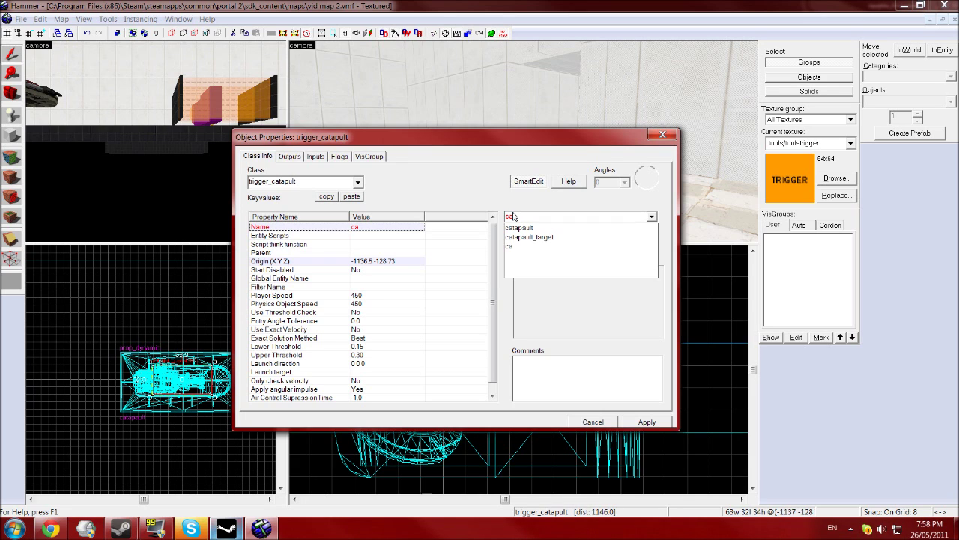
type("tap")
left_click(640, 424)
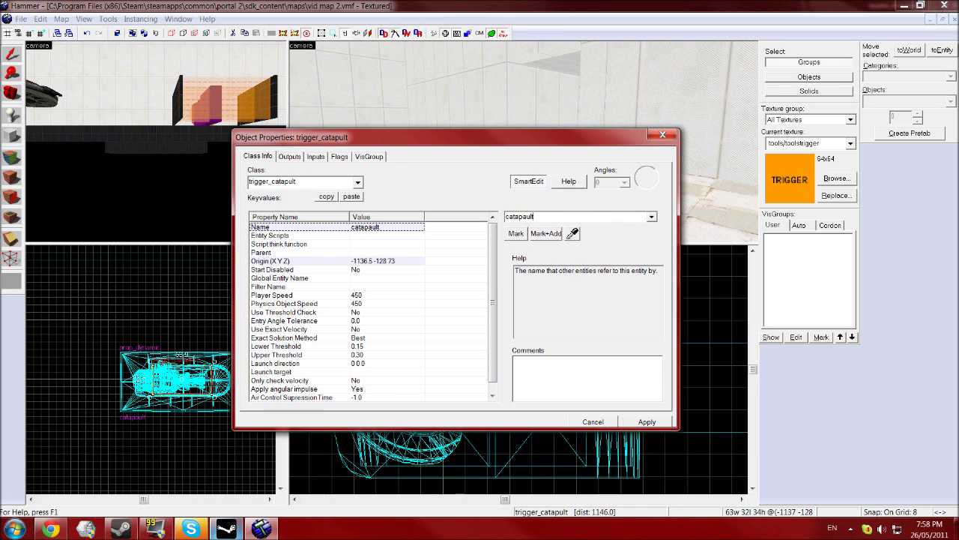
- Rename the trigger_catapult entity as cata, apply it, and check the faith plate prop's properties
key("BackSpace")
key("BackSpace")
key("BackSpace")
key("BackSpace")
key("BackSpace")
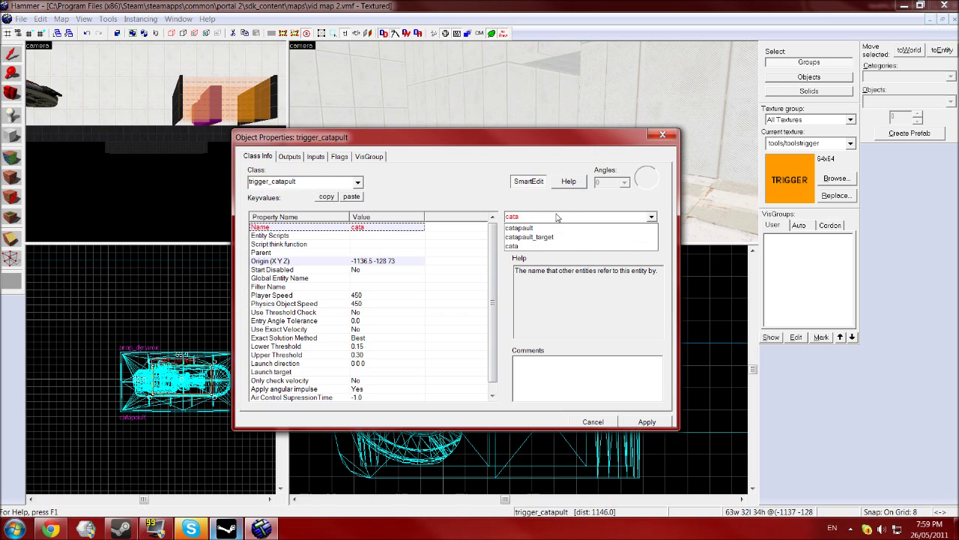
left_click(552, 247)
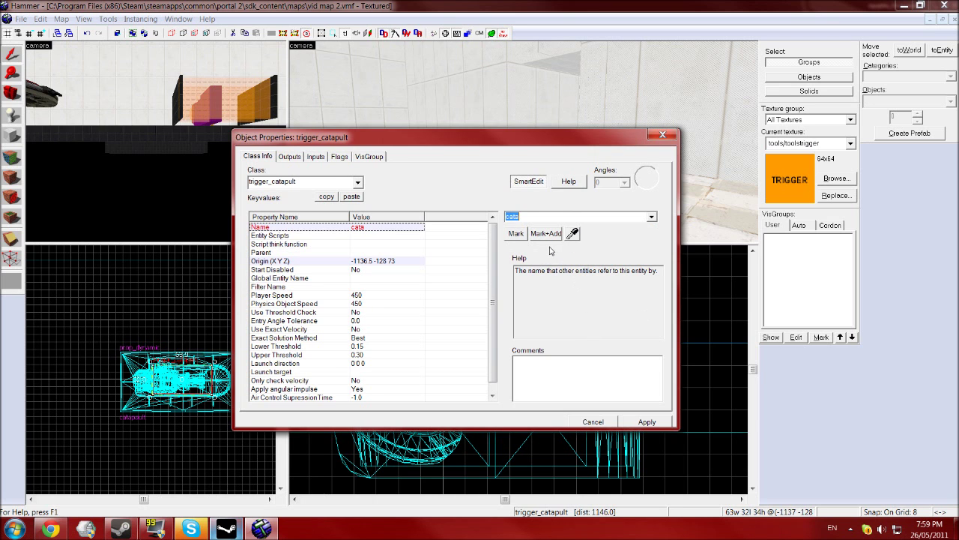
left_click(633, 423)
left_click(662, 135)
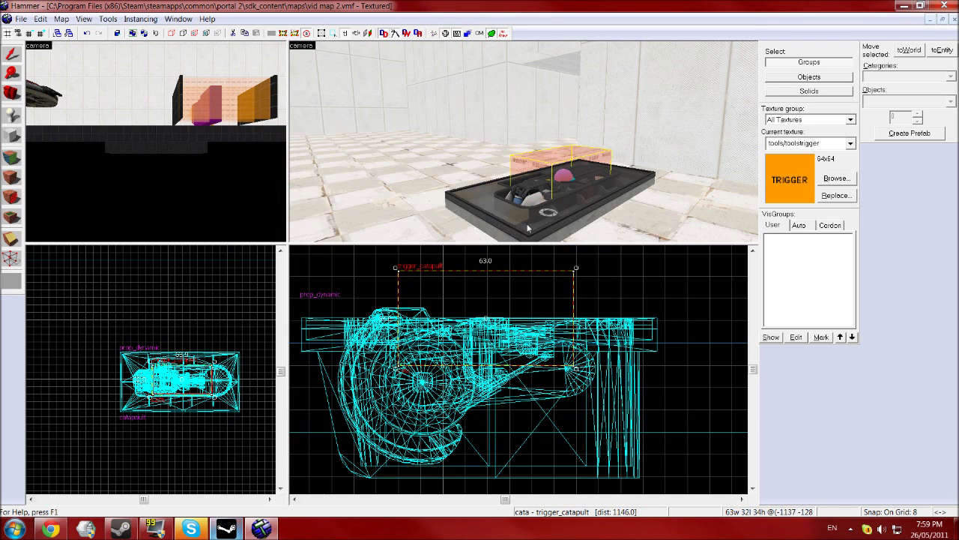
double_click(528, 228)
left_click(663, 135)
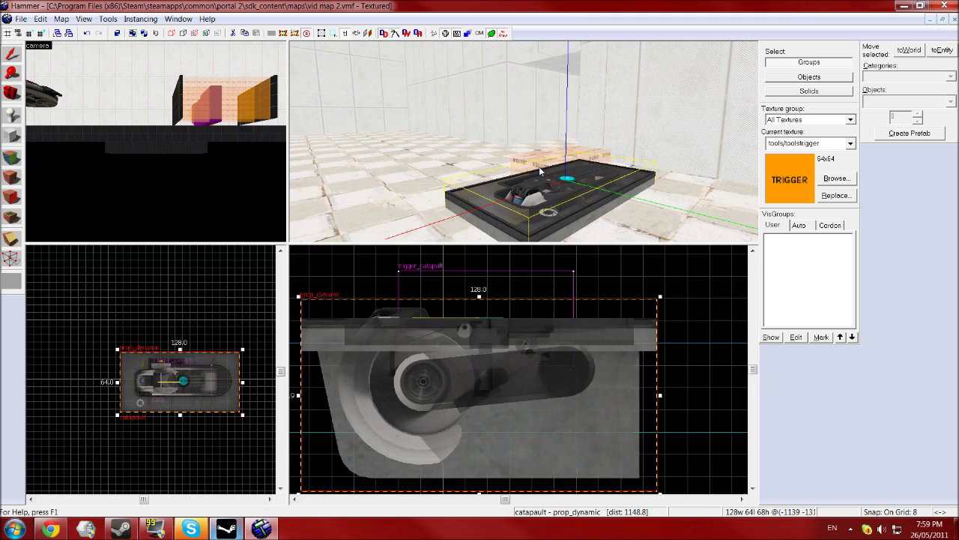
- Reopen the trigger_catapult's properties, set its launch target to catapault_target, and apply it
double_click(539, 167)
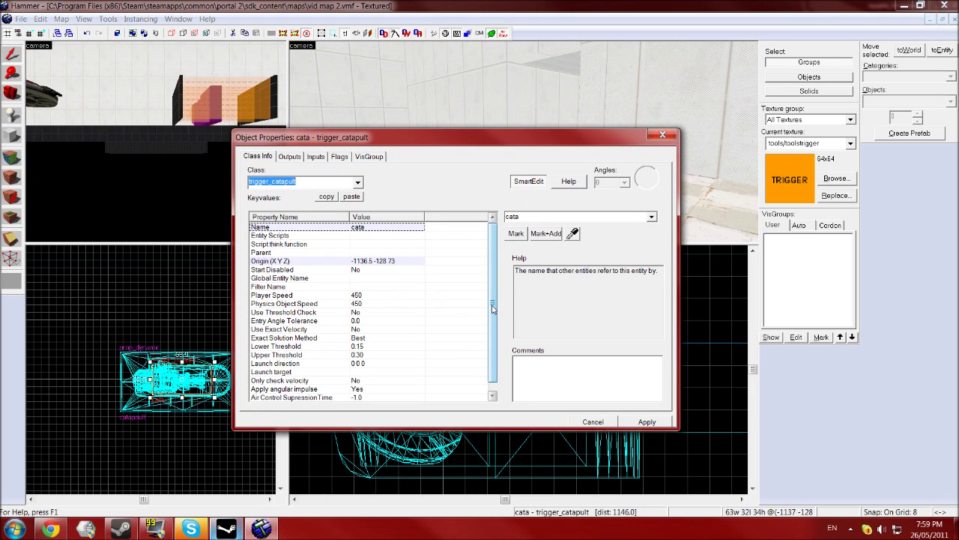
left_click_drag(492, 308, 491, 332)
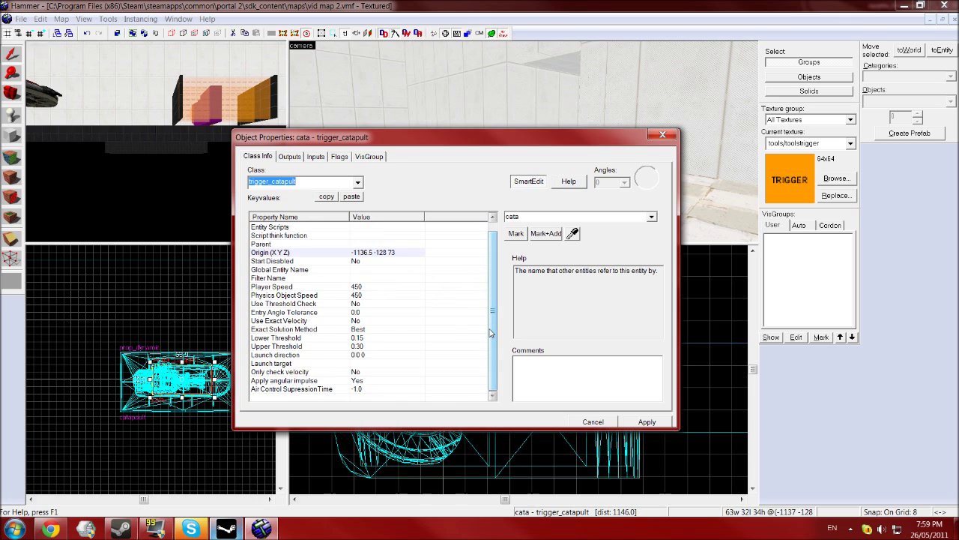
left_click(355, 364)
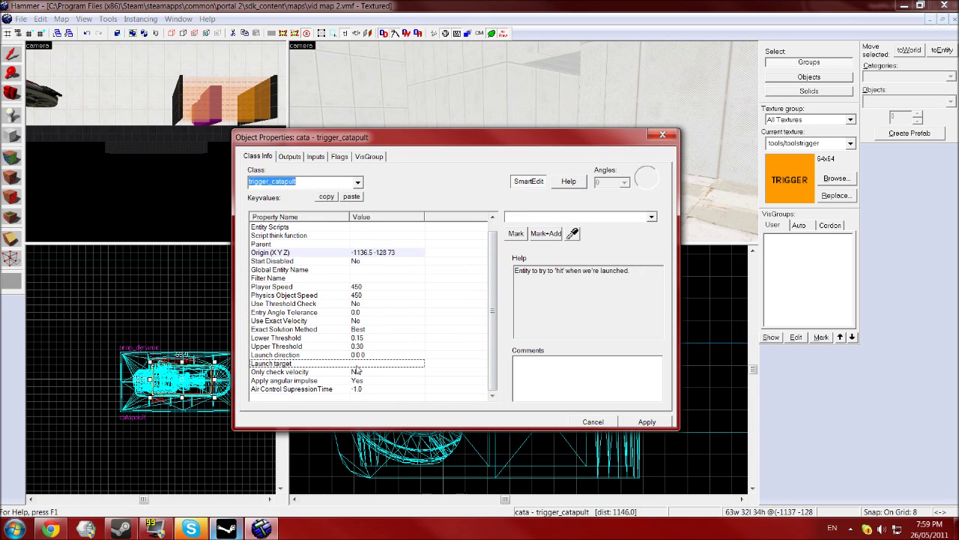
left_click(655, 218)
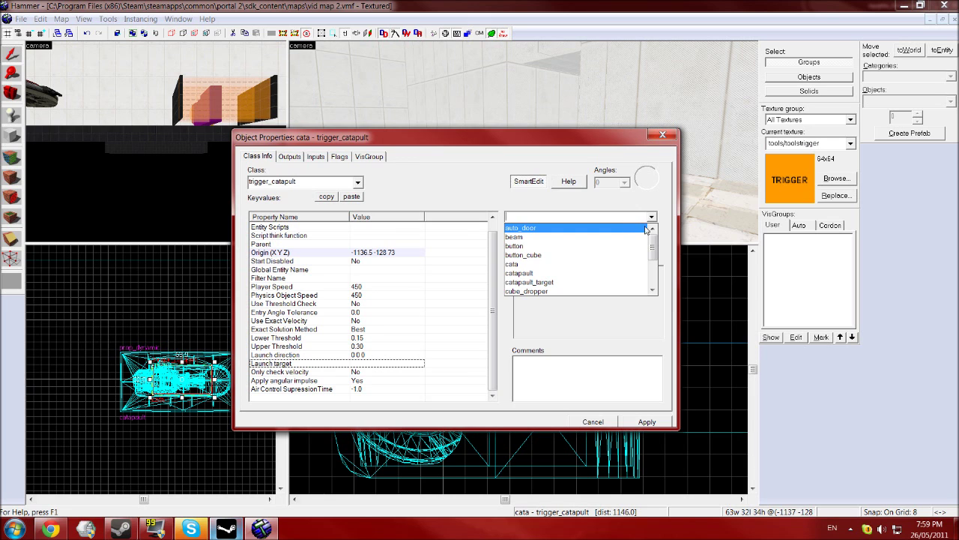
left_click(598, 283)
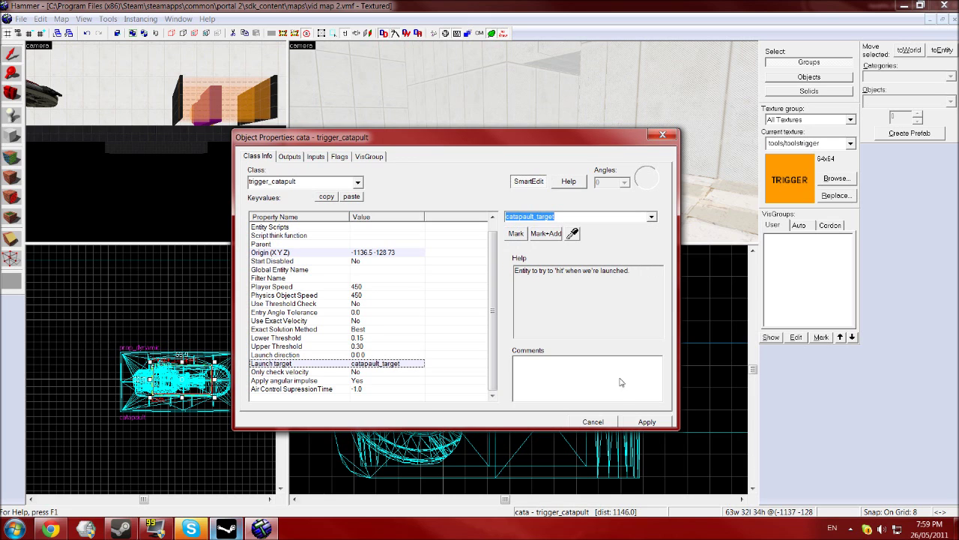
left_click(647, 423)
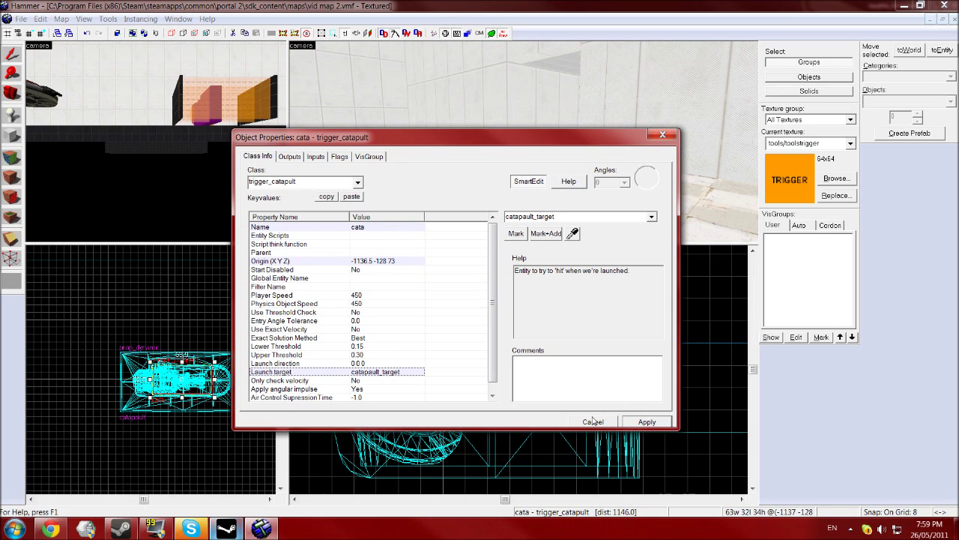
- Set the trigger's Player Speed to 650
left_click(364, 295)
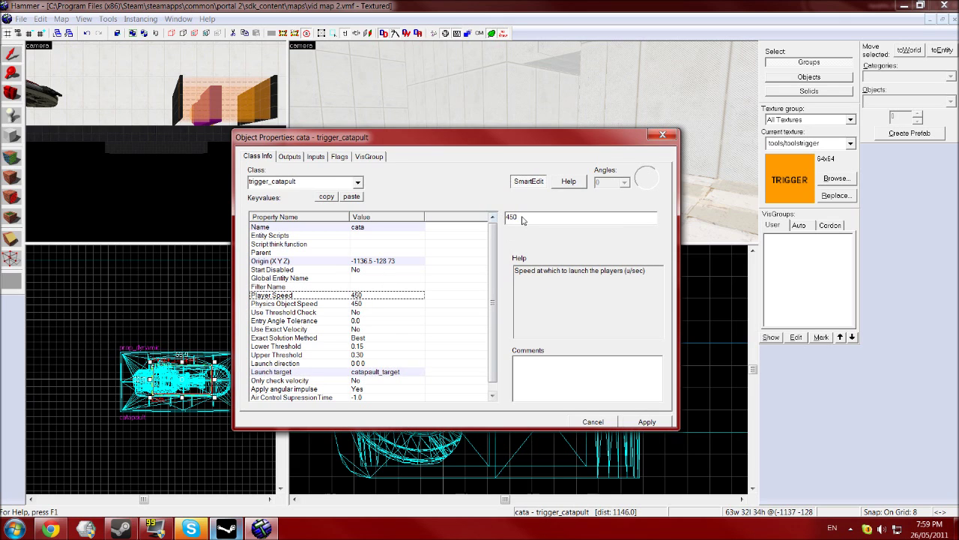
left_click_drag(515, 217, 501, 225)
type("7")
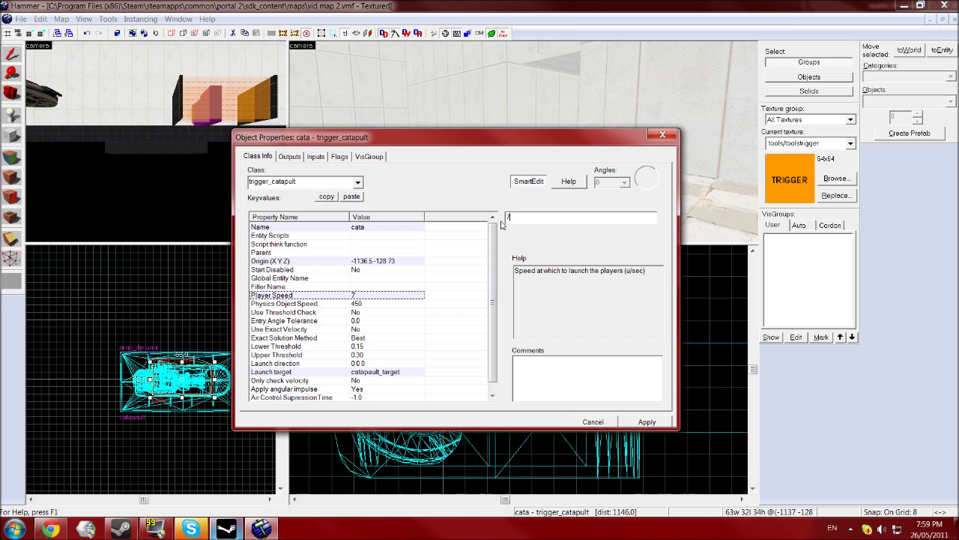
left_click(710, 450)
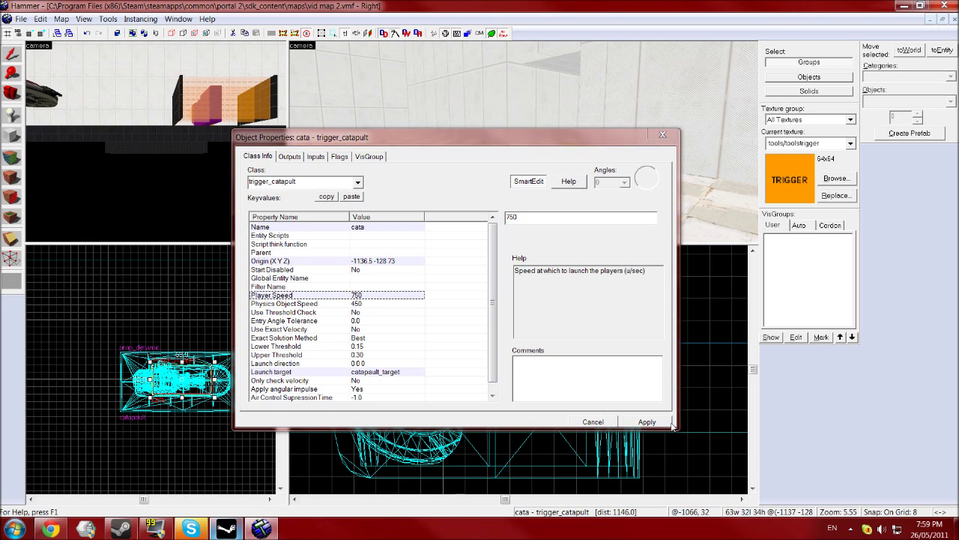
left_click(442, 331)
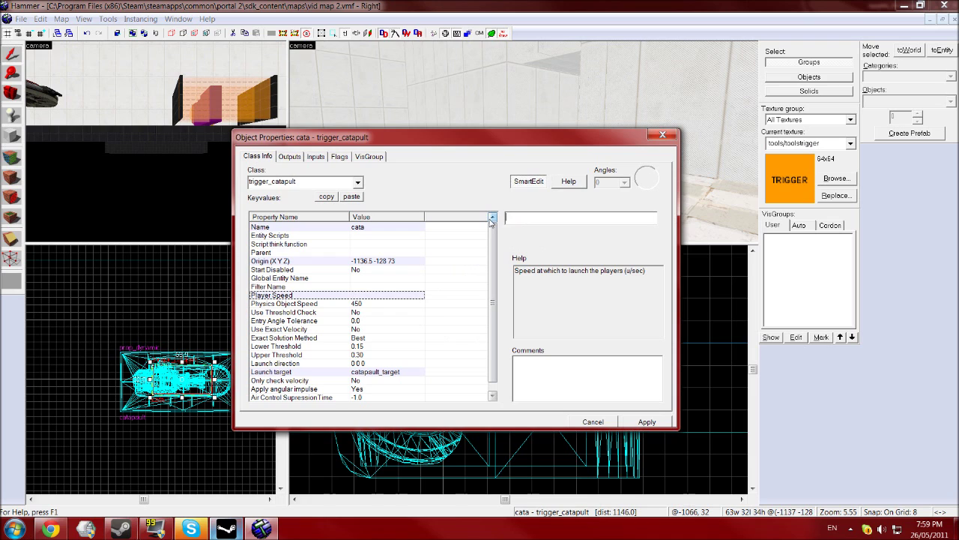
type("650")
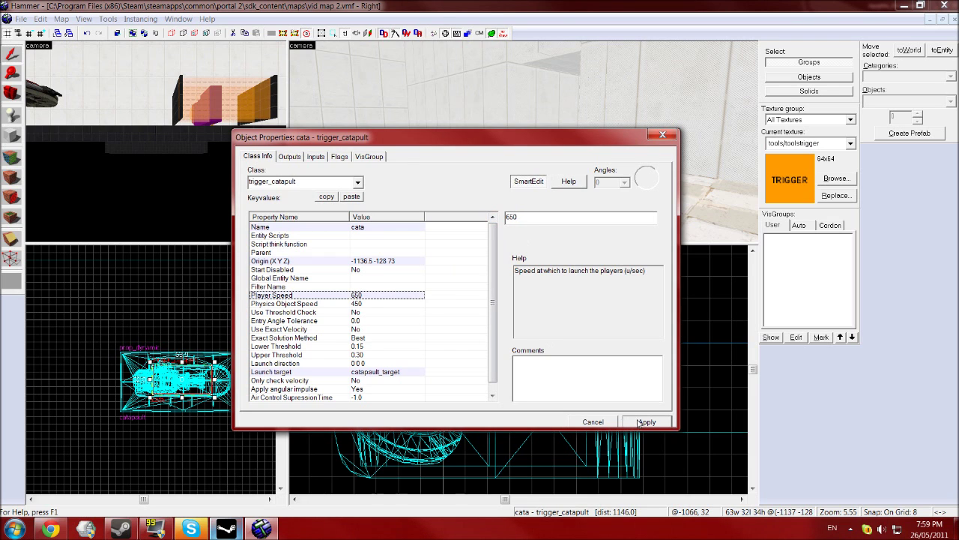
- Set the trigger's Physics Object Speed to 800 and apply it
left_click(369, 305)
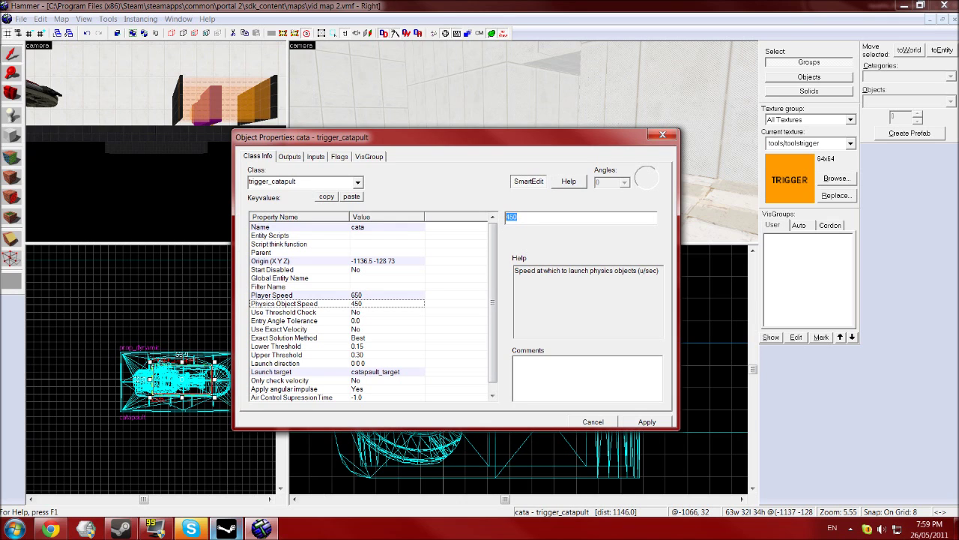
type("800")
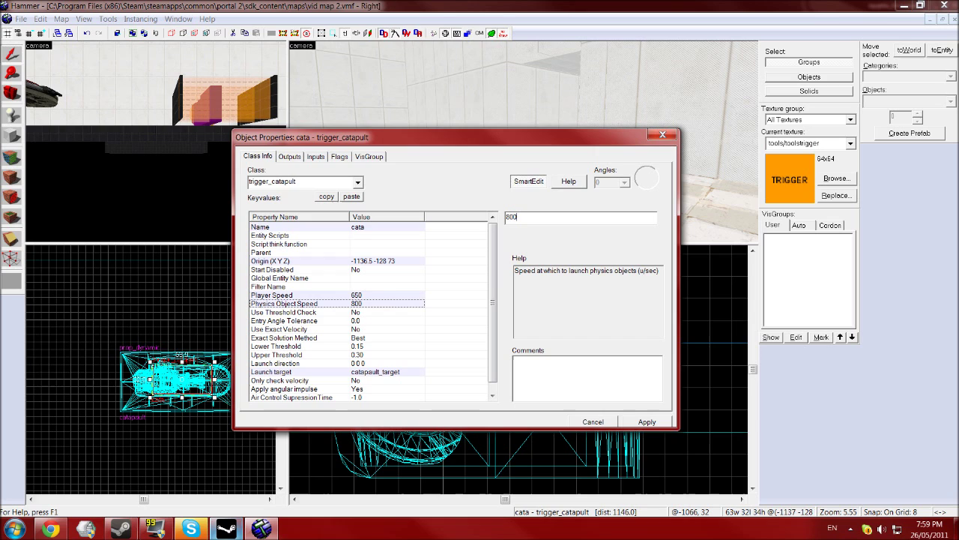
left_click(636, 422)
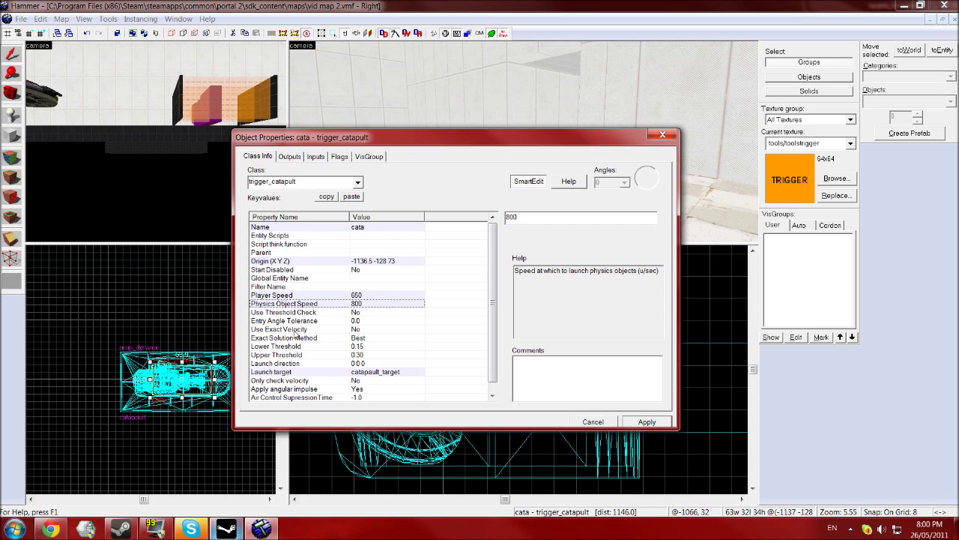
- Review the trigger's Apply angular impulse choices and its Launch direction property
scroll(491, 315, "down", 1)
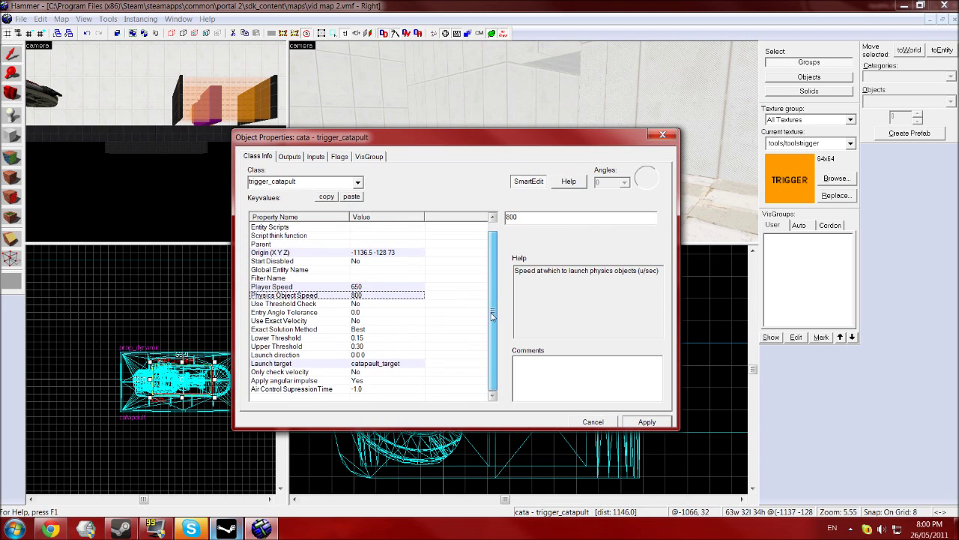
left_click(346, 381)
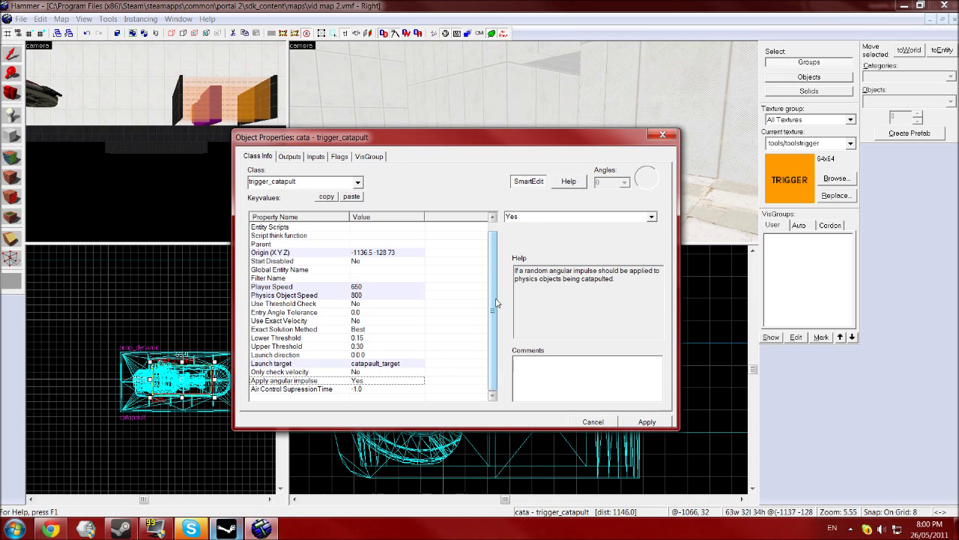
left_click(651, 217)
left_click(651, 218)
left_click(651, 217)
scroll(491, 306, "up", 1)
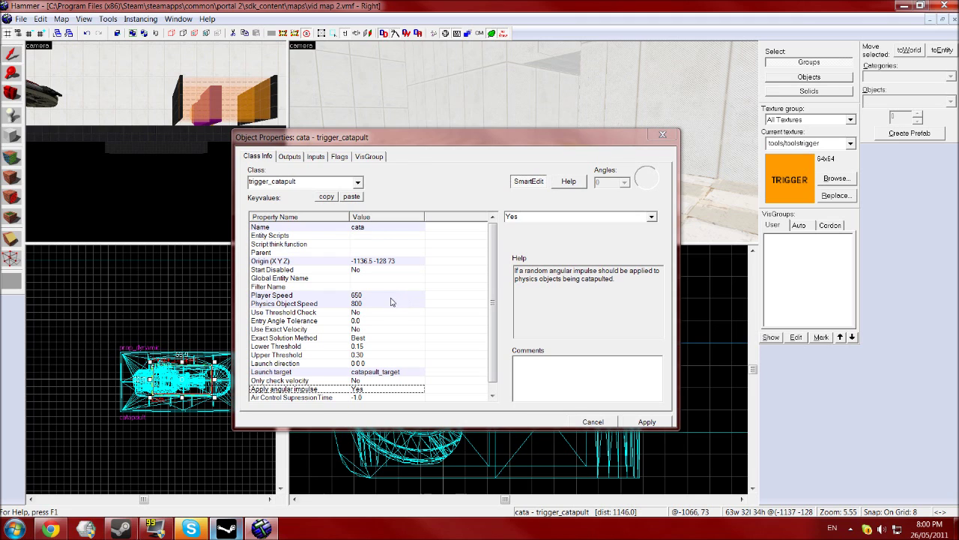
left_click(352, 364)
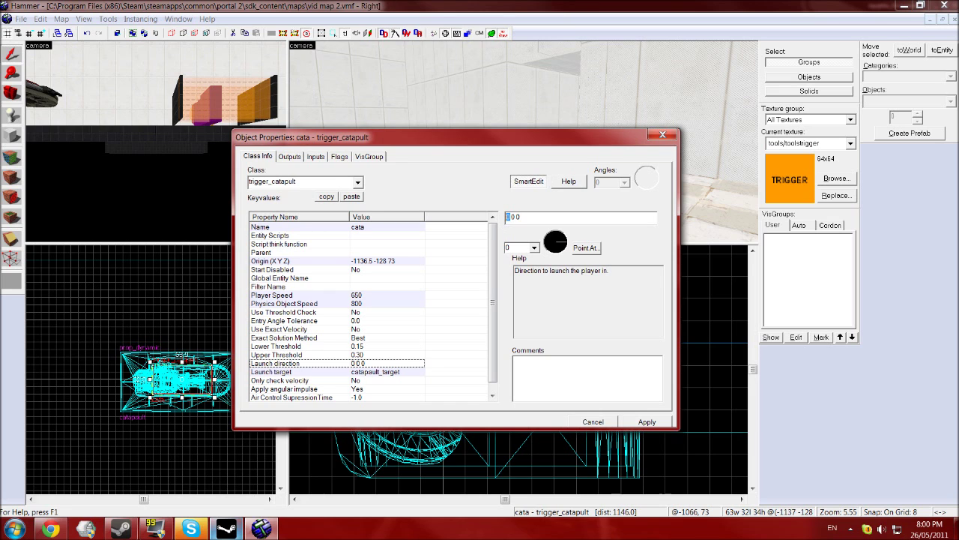
left_click(519, 217)
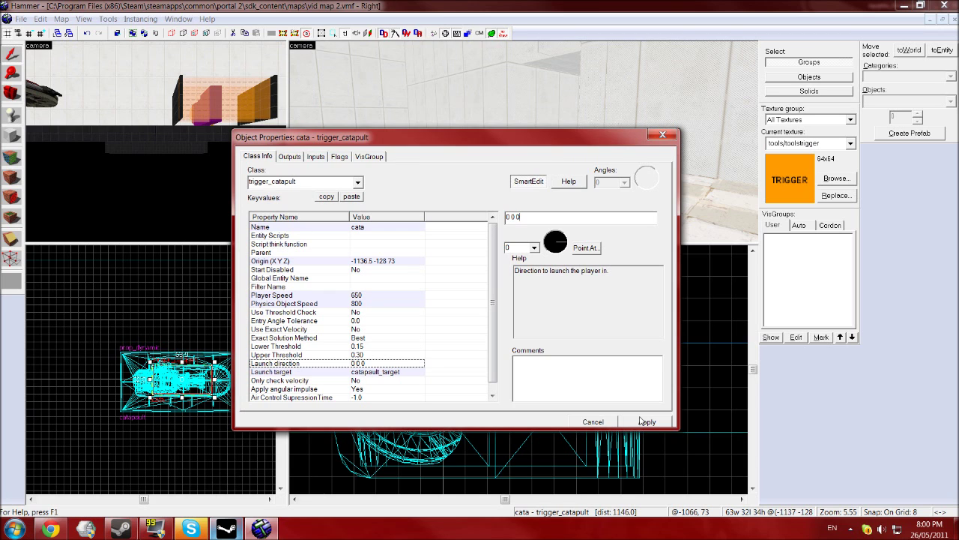
- Add an OnCatapulted output to the trigger that targets the catapault entity
left_click(289, 157)
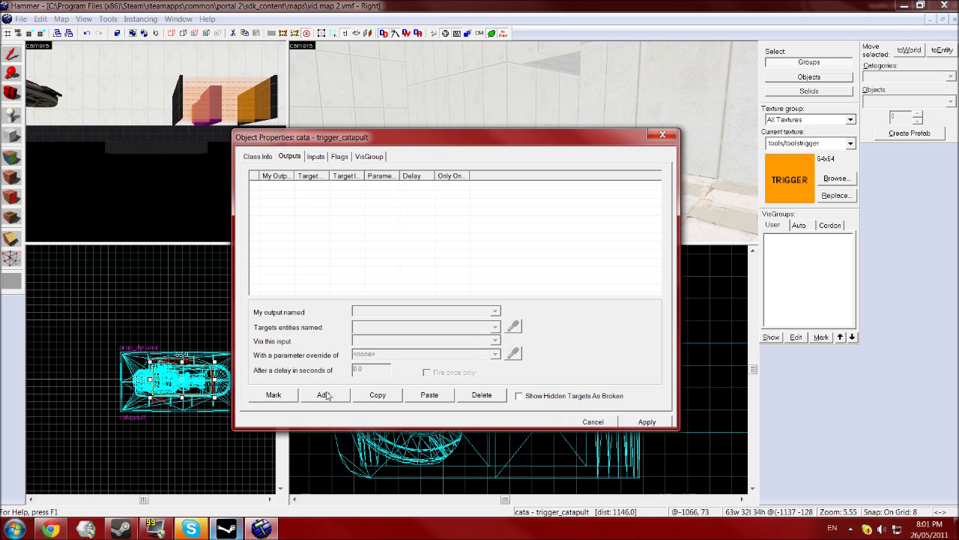
left_click(323, 395)
left_click(495, 311)
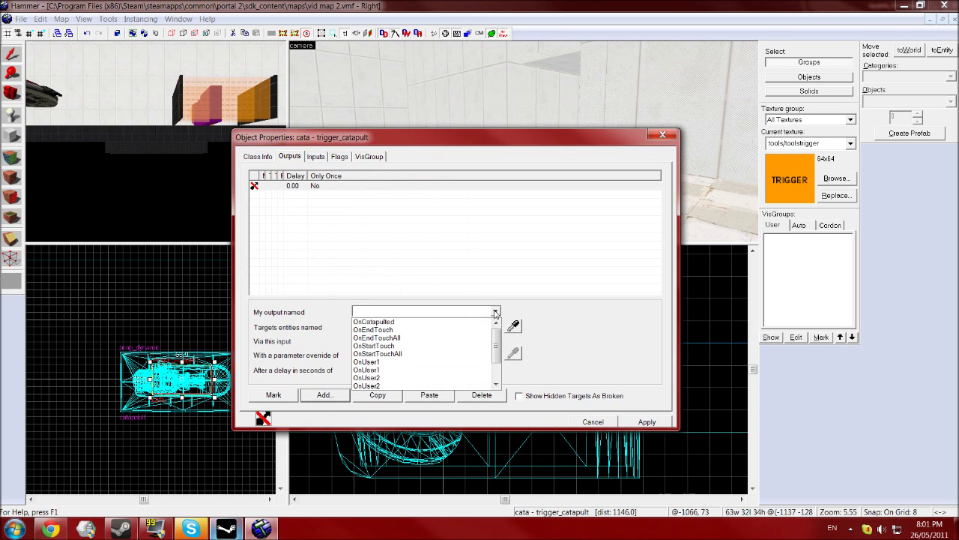
left_click(448, 324)
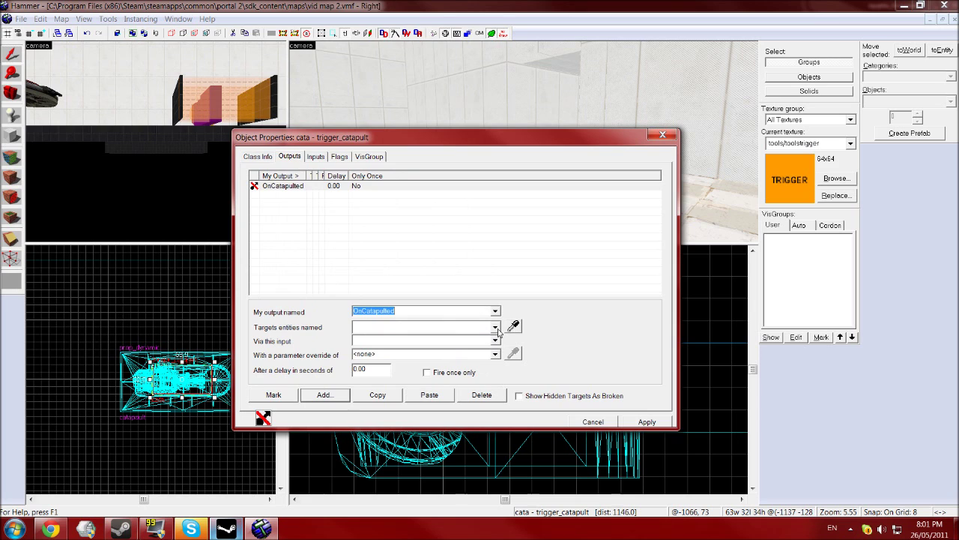
left_click(494, 327)
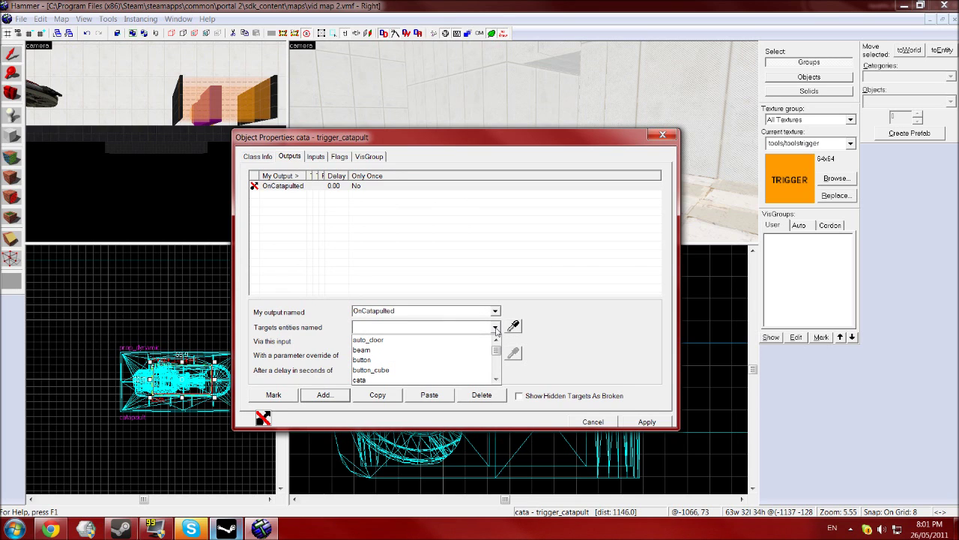
scroll(468, 363, "down", 3)
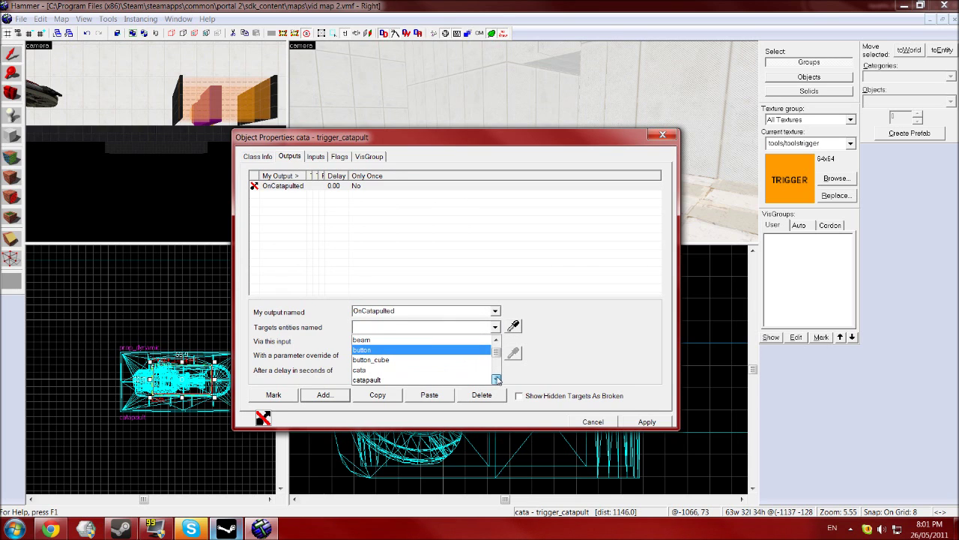
left_click(462, 359)
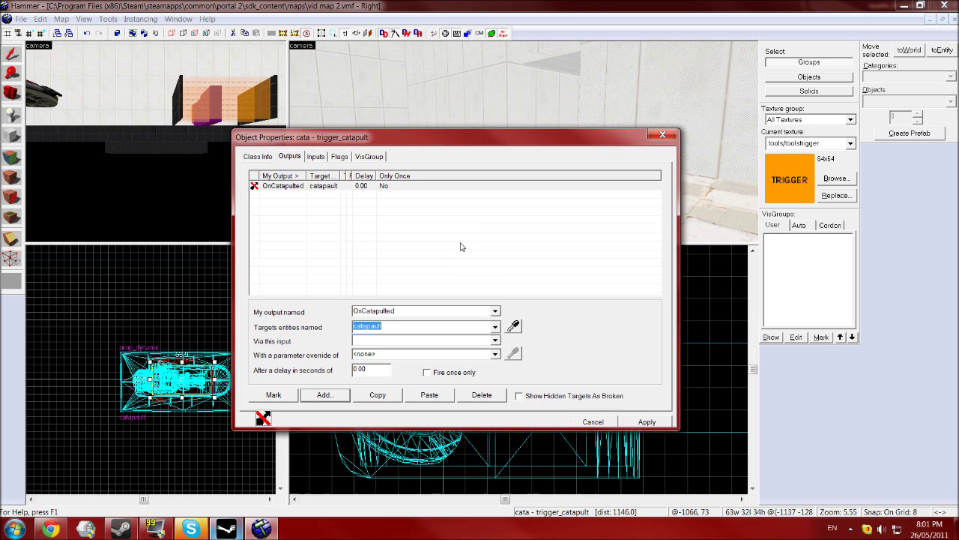
- Set the OnCatapulted output to fire the SetAnimation input on the catapault entity
left_click(499, 341)
left_click(500, 341)
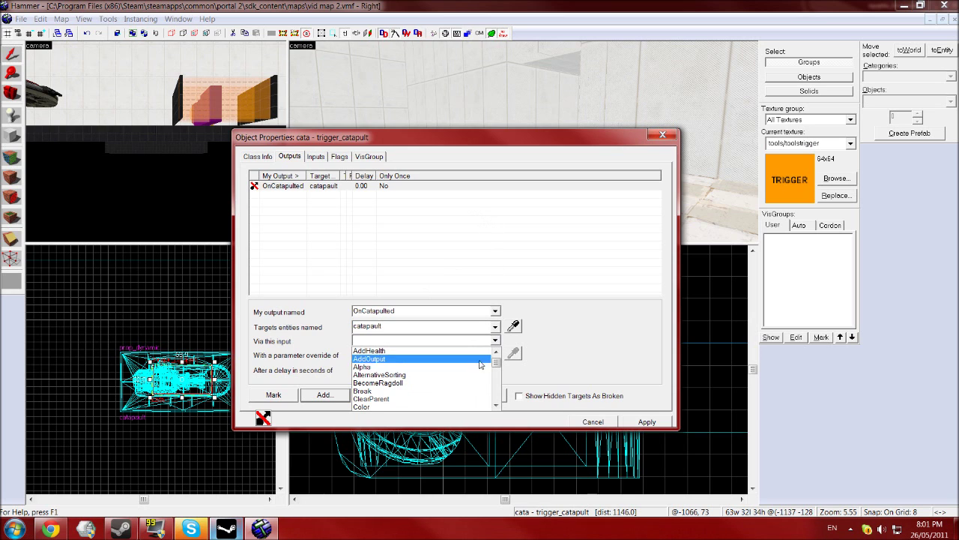
left_click(496, 406)
left_click(496, 405)
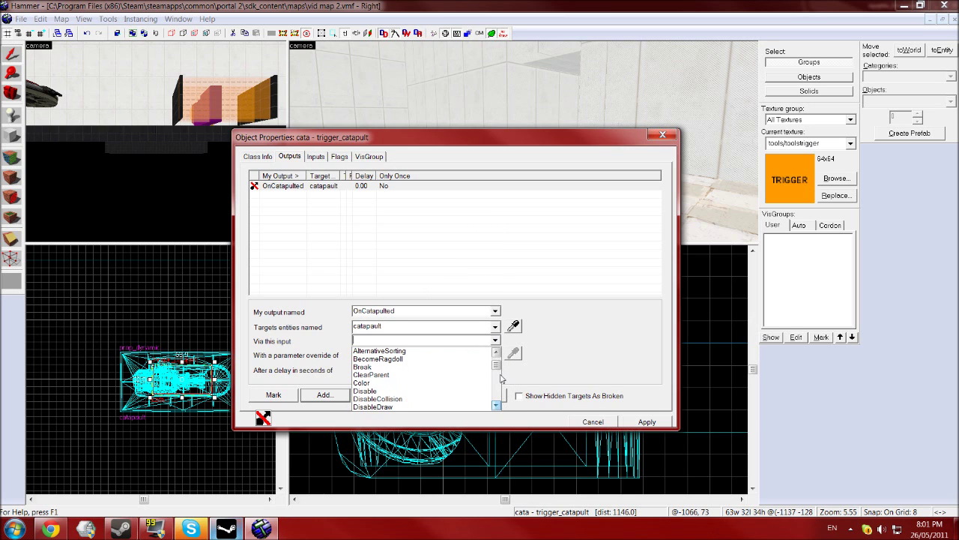
scroll(500, 378, "down", 6)
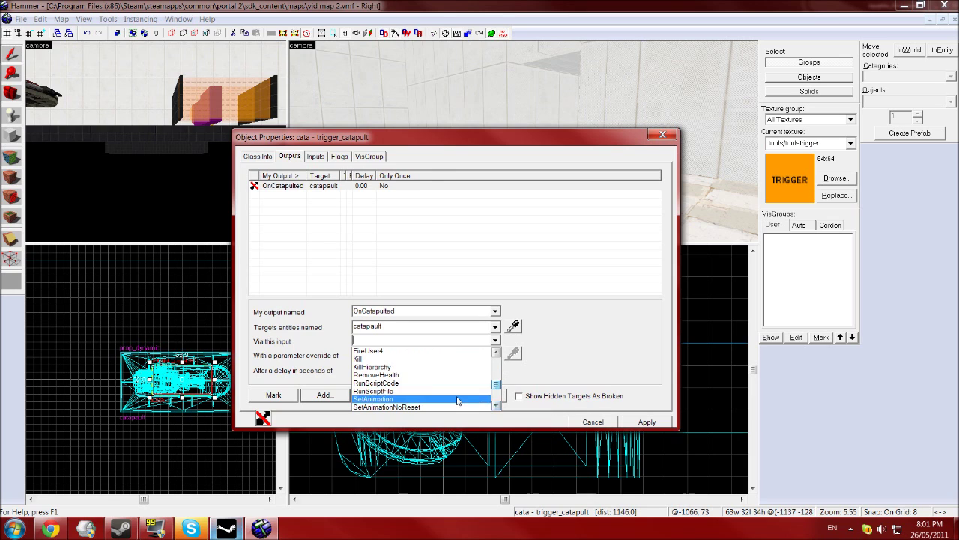
left_click(450, 398)
- Set the output's parameter override to angled, apply it and close the trigger's properties
left_click(495, 355)
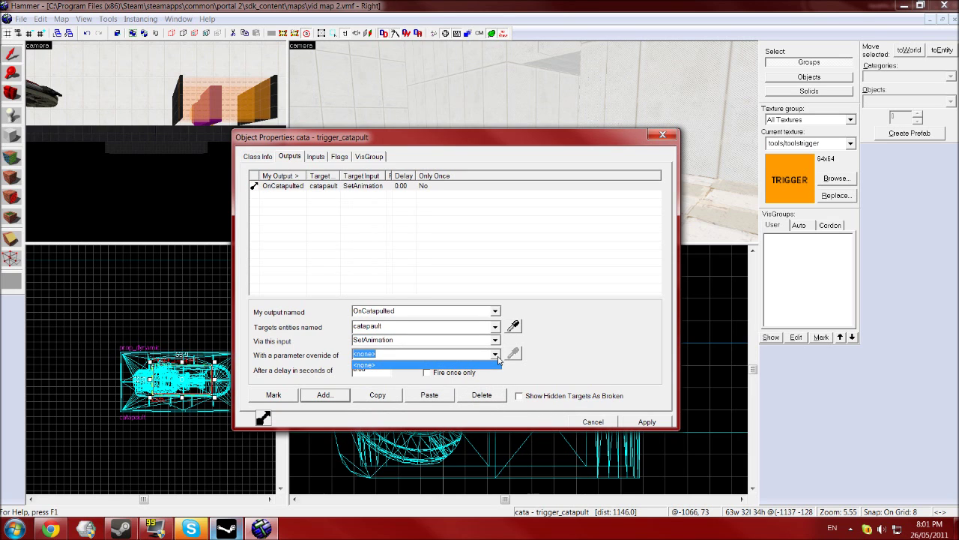
left_click(473, 355)
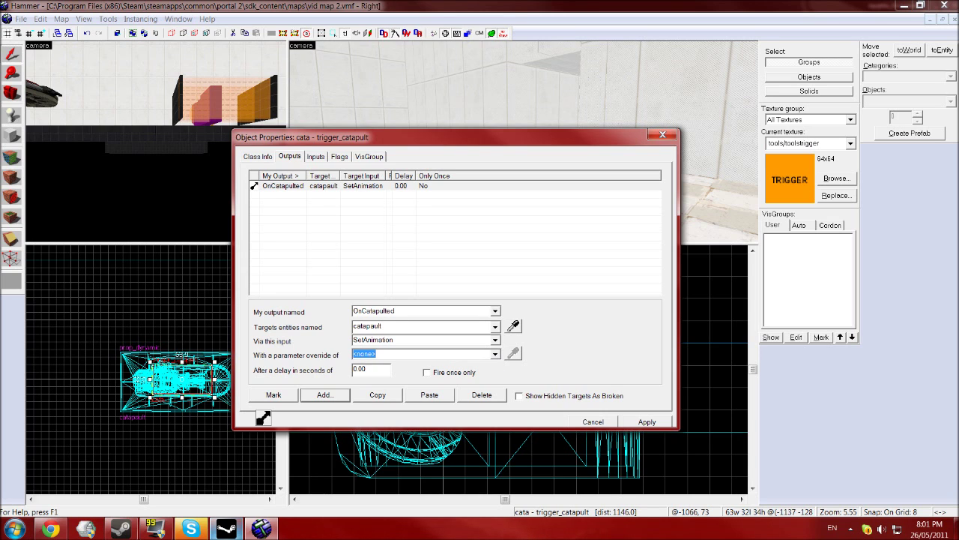
type("angled")
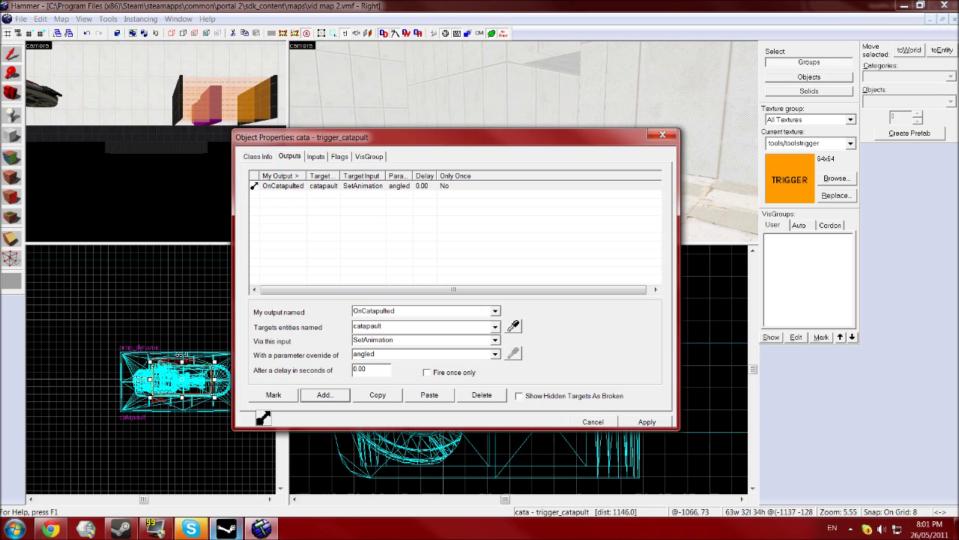
left_click(646, 421)
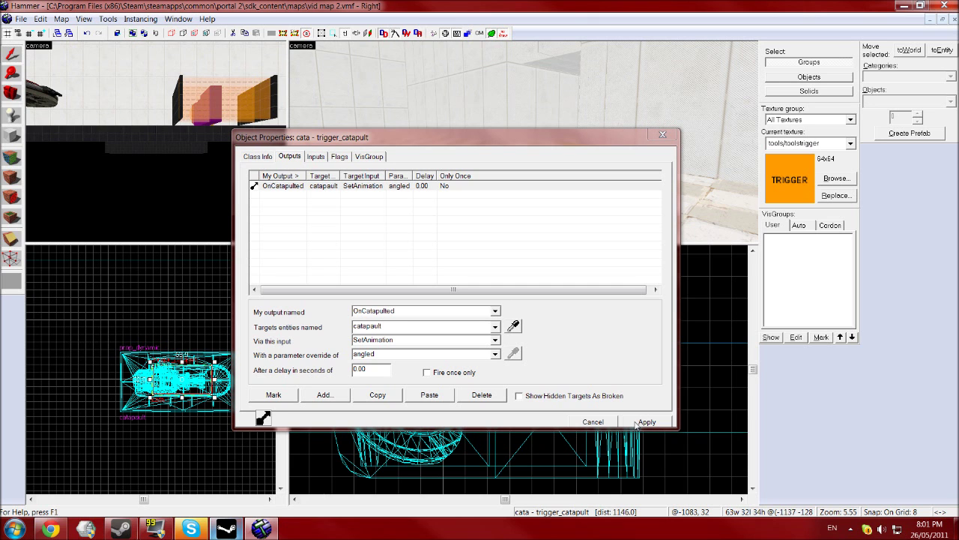
left_click(662, 135)
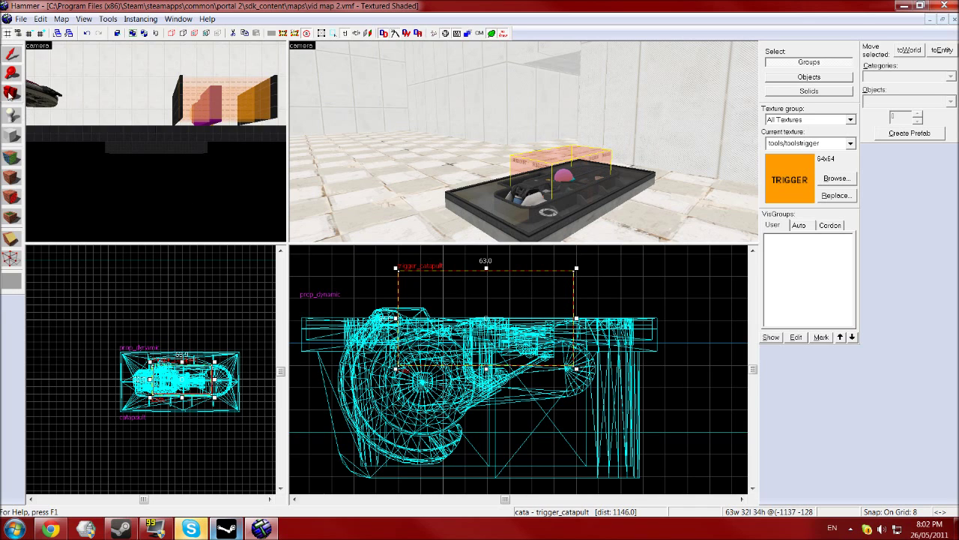
- Place a new entity on the wall above the faith plate and change its class to ambient_generic
left_click(10, 119)
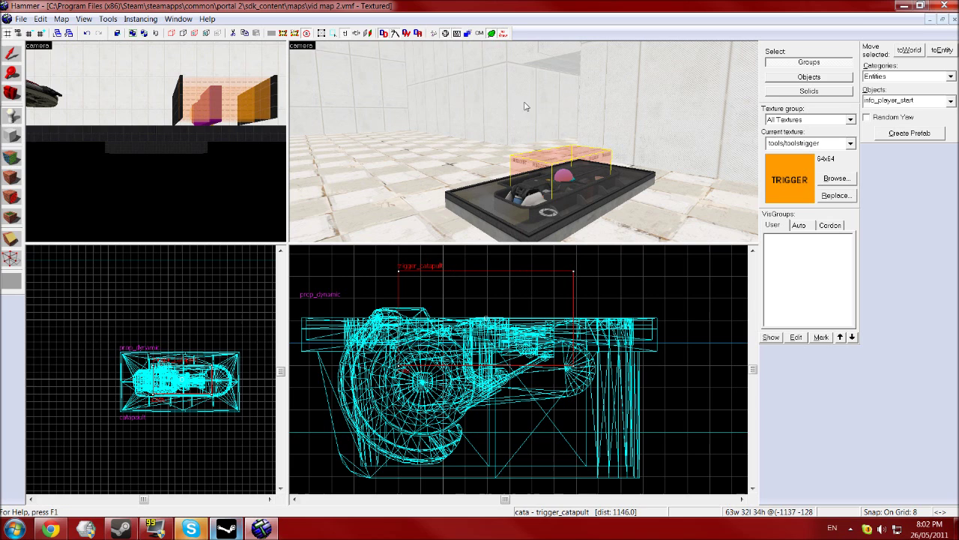
left_click(622, 102)
left_click(12, 55)
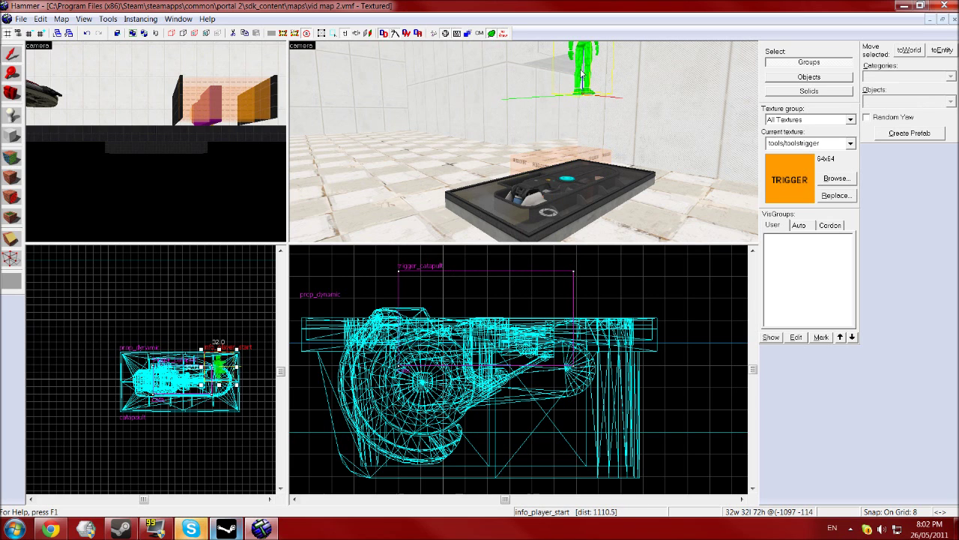
key("alt+Return")
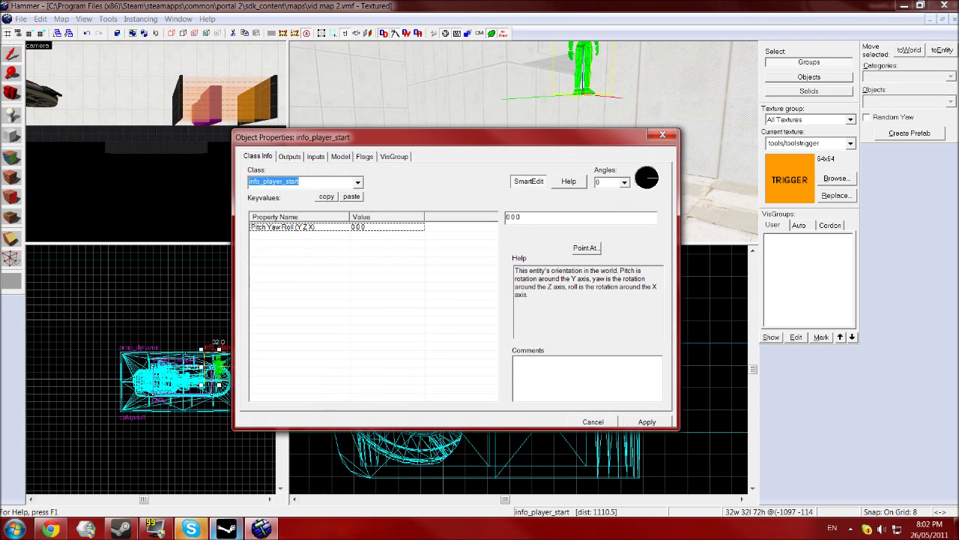
type("ambient")
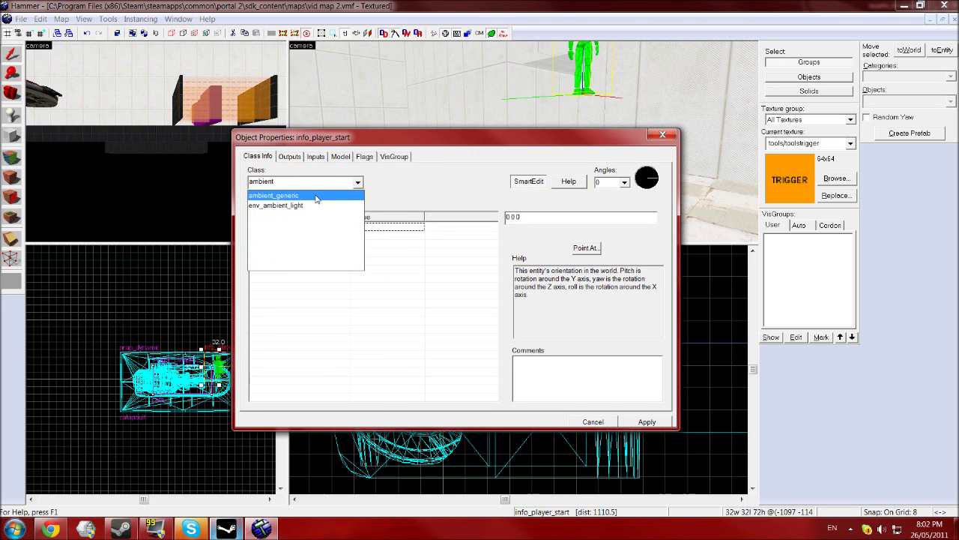
left_click(316, 196)
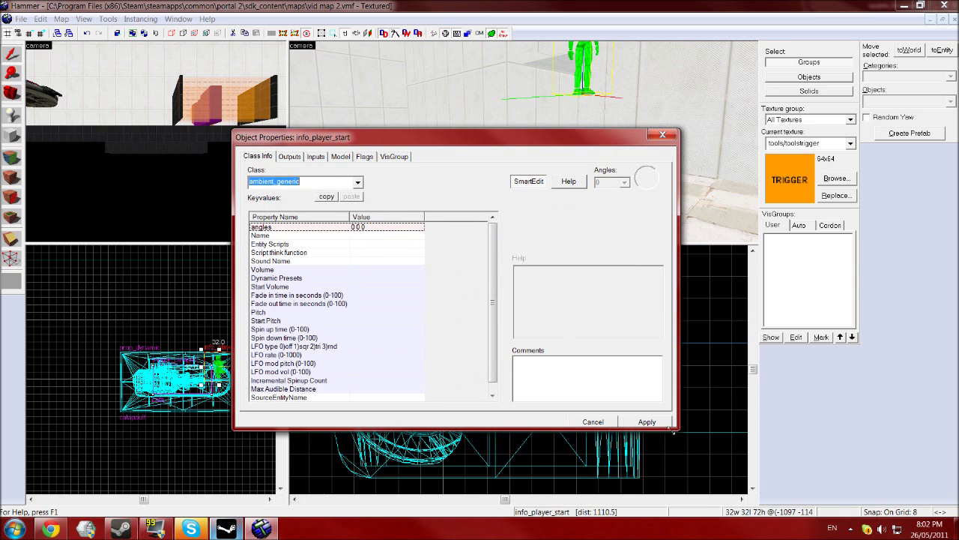
left_click(642, 423)
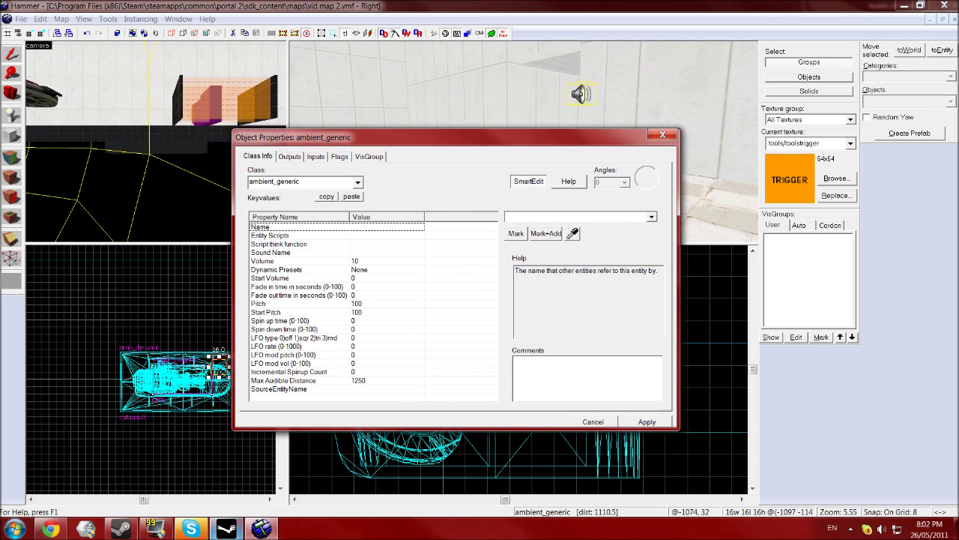
- Name the ambient_generic entity cata_sound and apply it
left_click(545, 217)
type("cata")
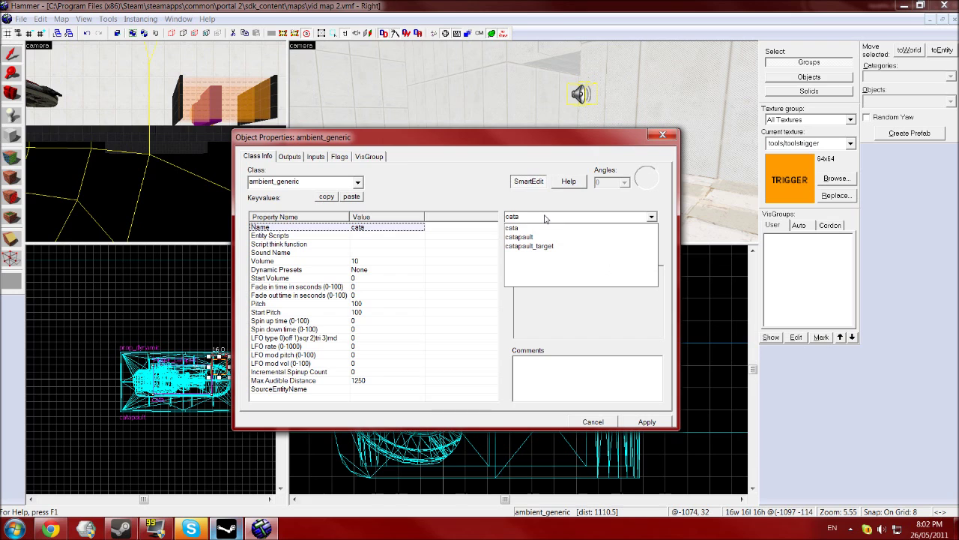
type("_sound")
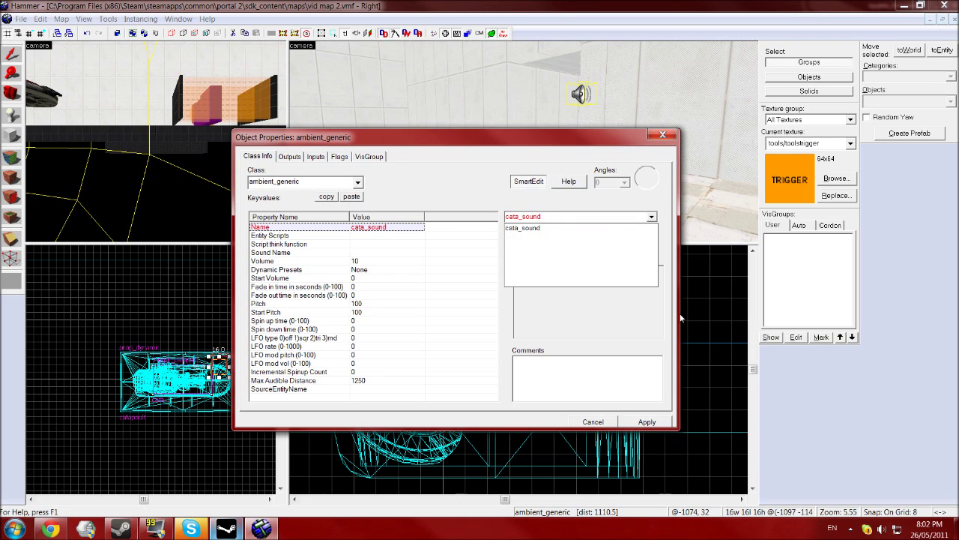
left_click(635, 422)
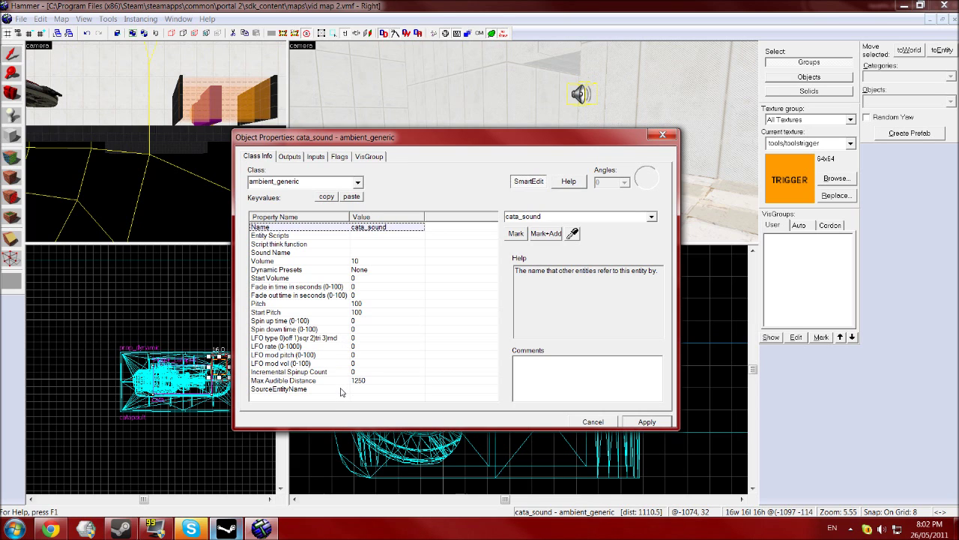
- Filter the game sounds by seafloor and assign Metal_SeafloorCar.BulletImpact as the entity's Sound Name
left_click(302, 253)
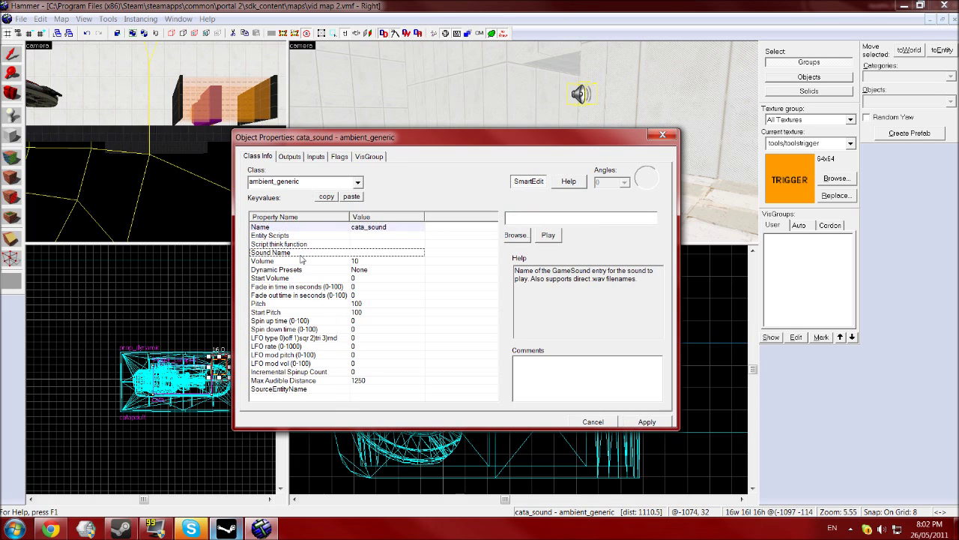
left_click(516, 236)
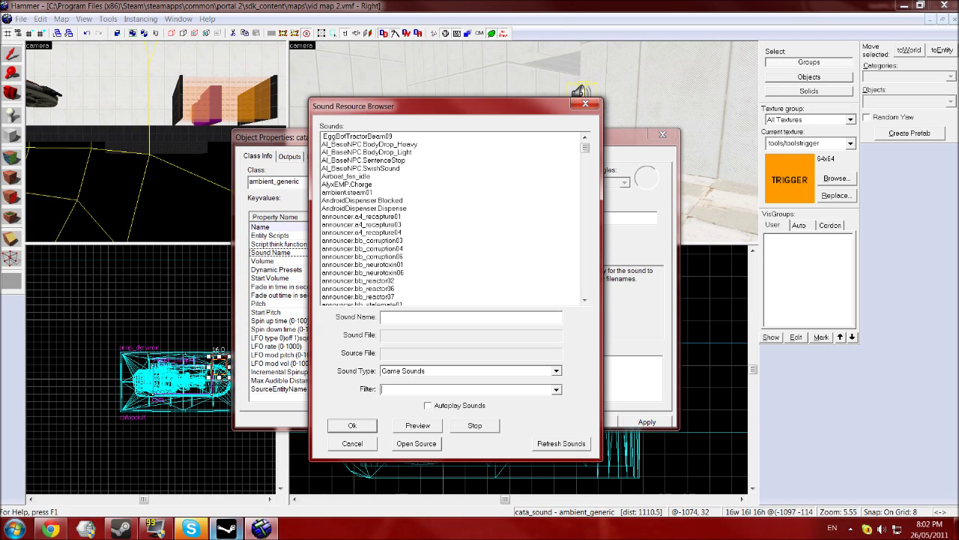
type("afloo")
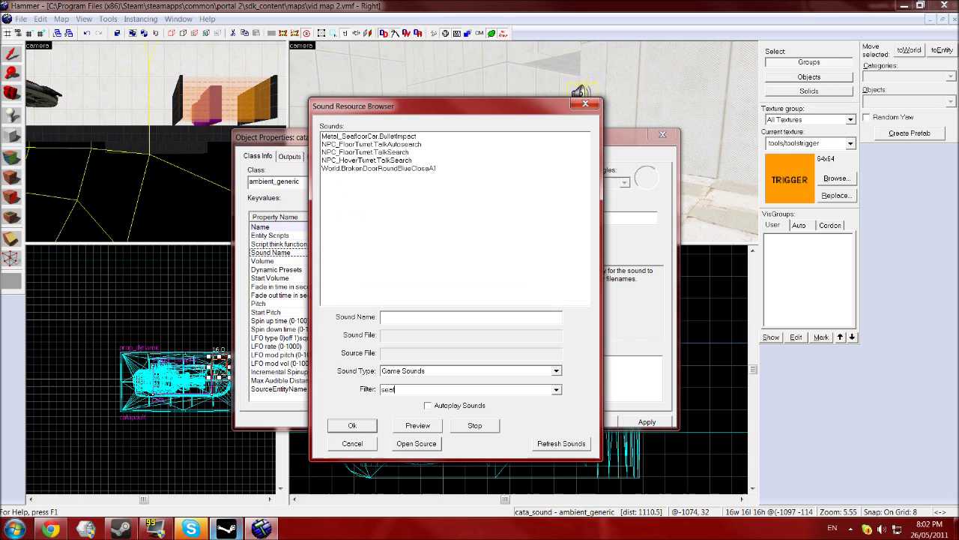
type("r")
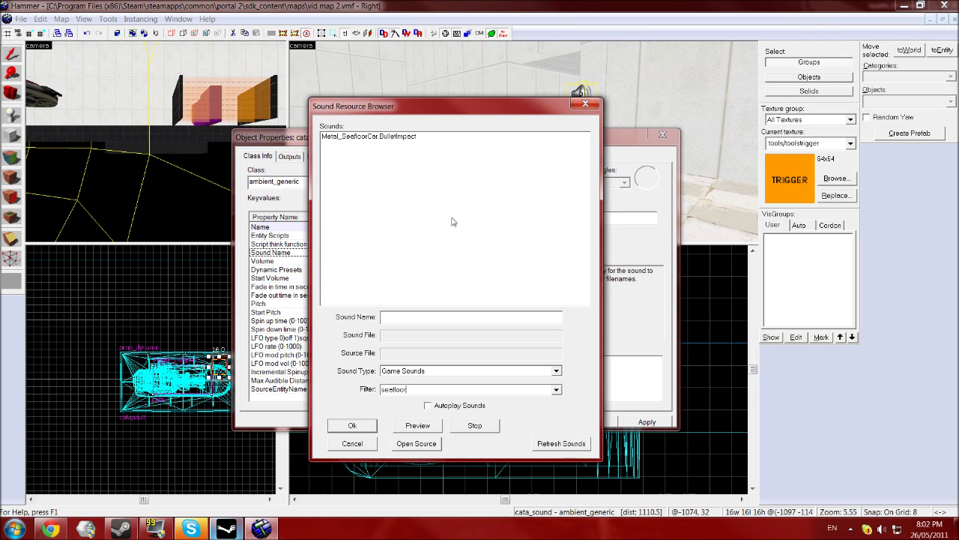
double_click(371, 137)
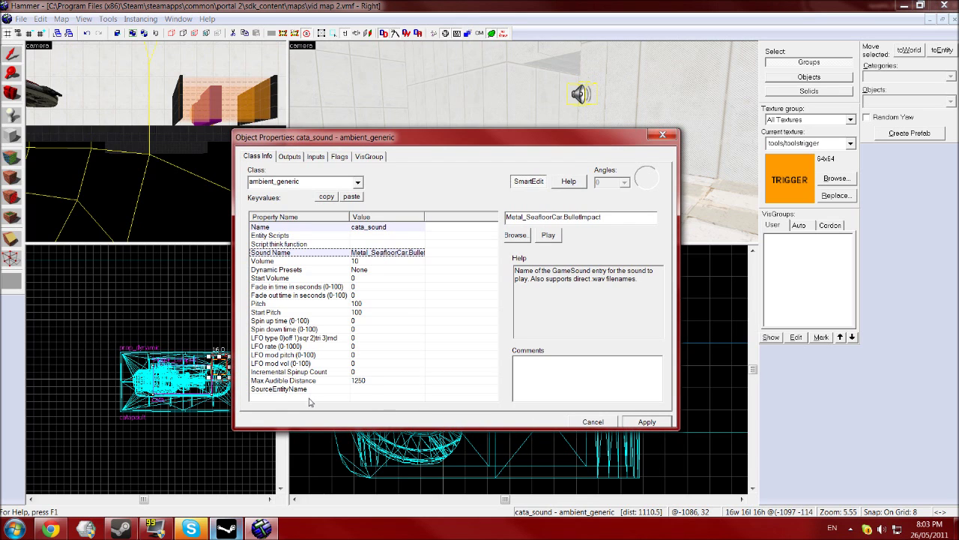
- Set the sound's SourceEntityName to catapault, apply it, and check its flags before closing the properties
left_click(361, 390)
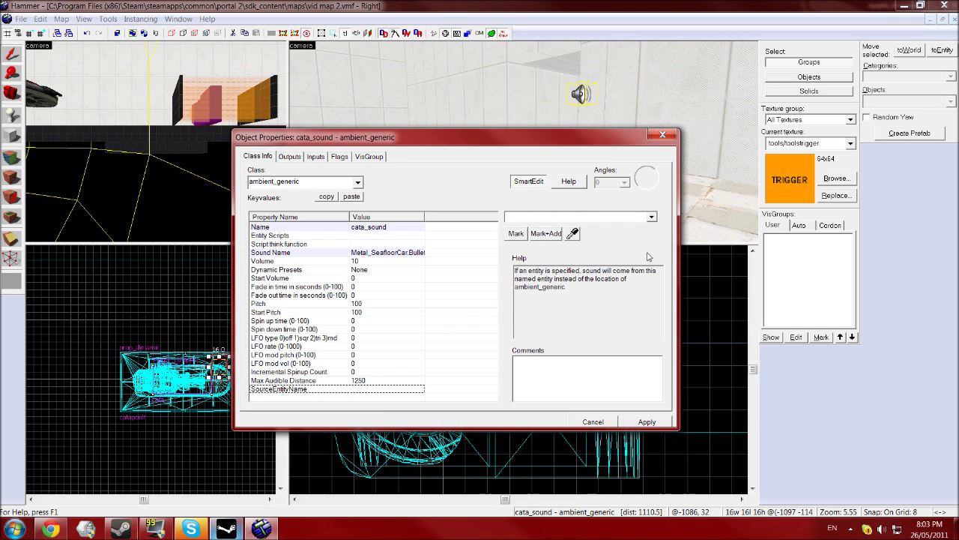
left_click(651, 218)
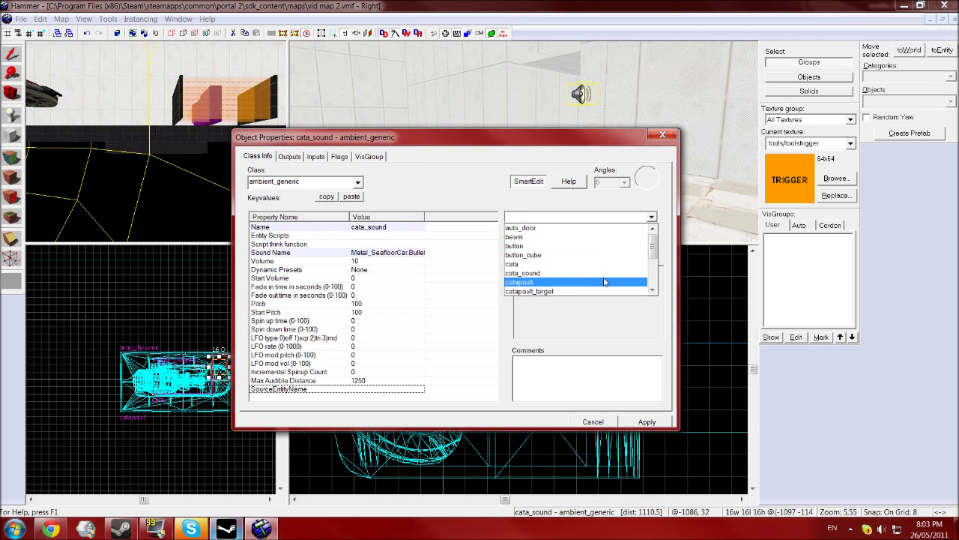
left_click(520, 282)
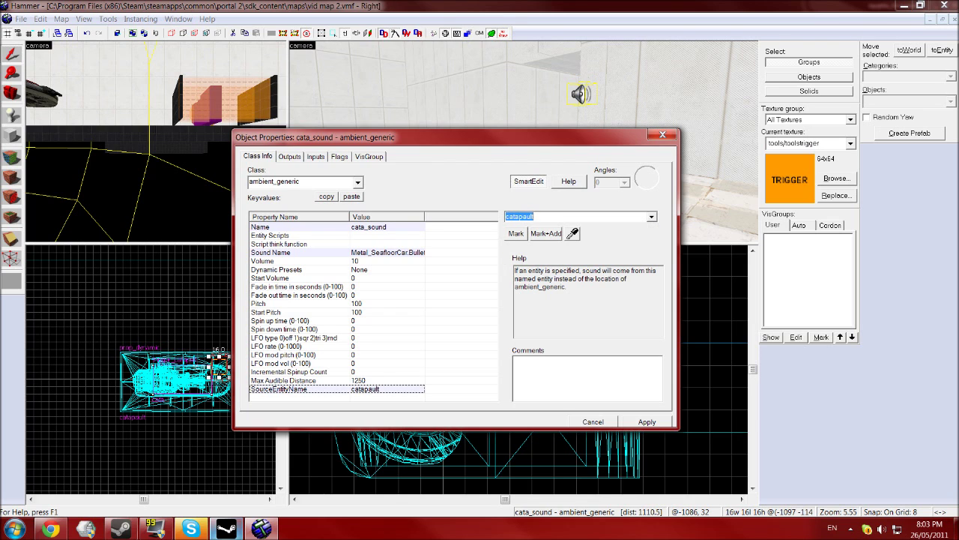
left_click(658, 422)
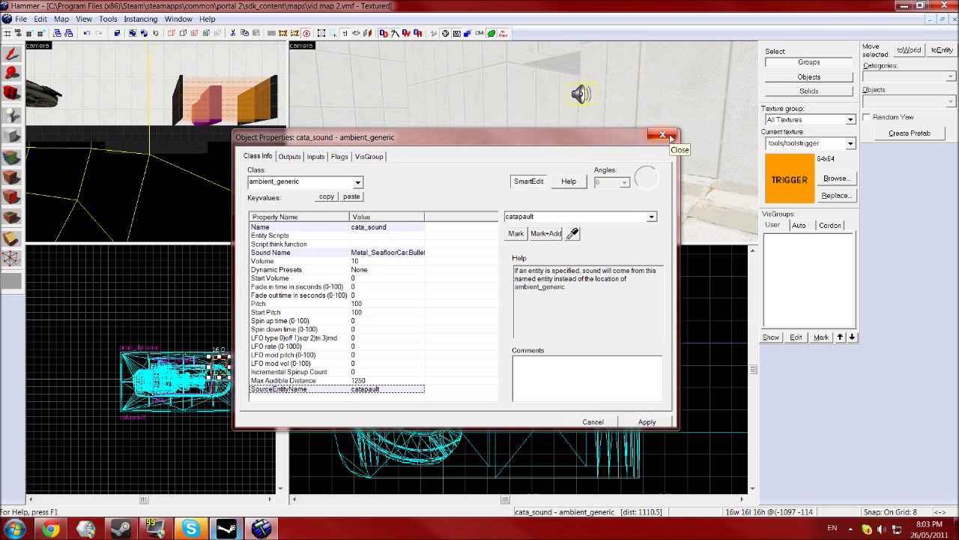
left_click(339, 155)
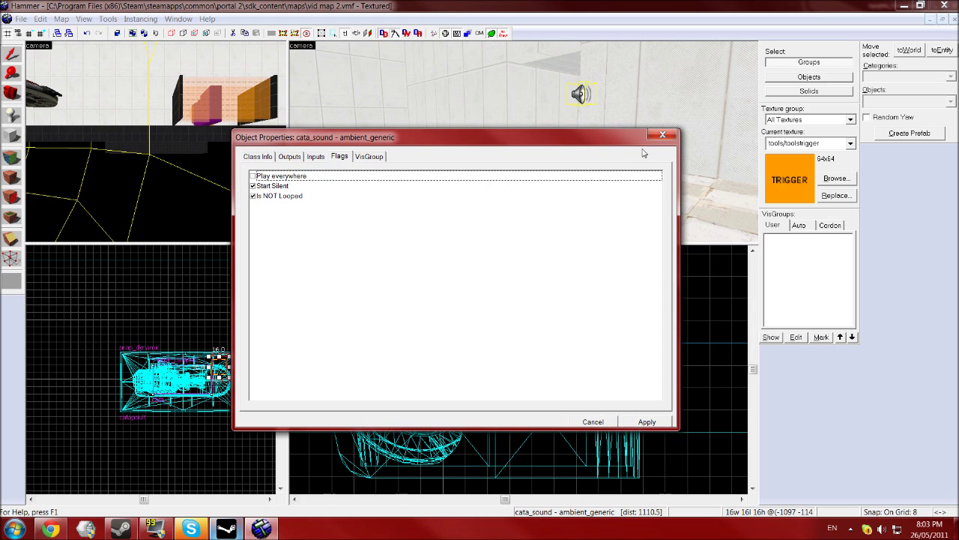
left_click(662, 135)
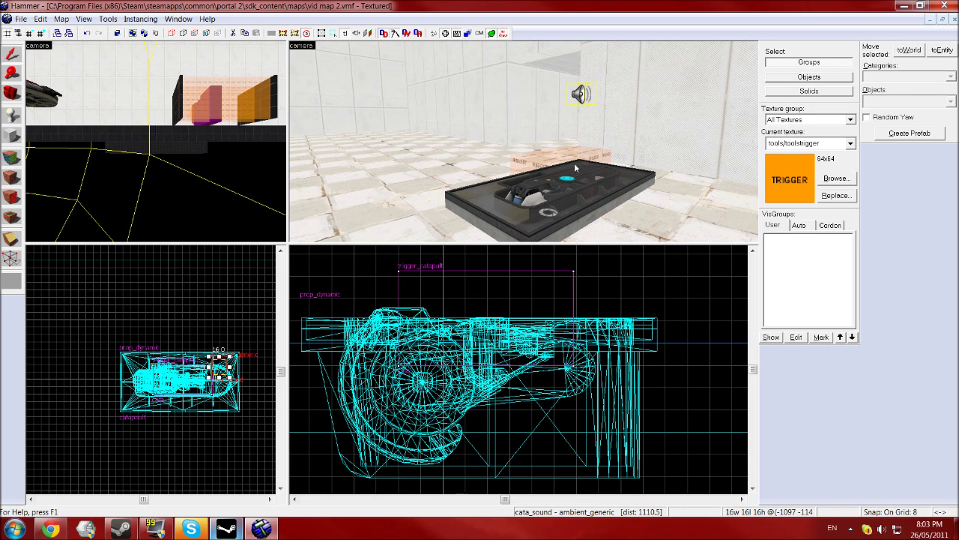
- Add a new OnCatapulted output to the trigger_catapult named cata
left_click(536, 166)
key("alt+Return")
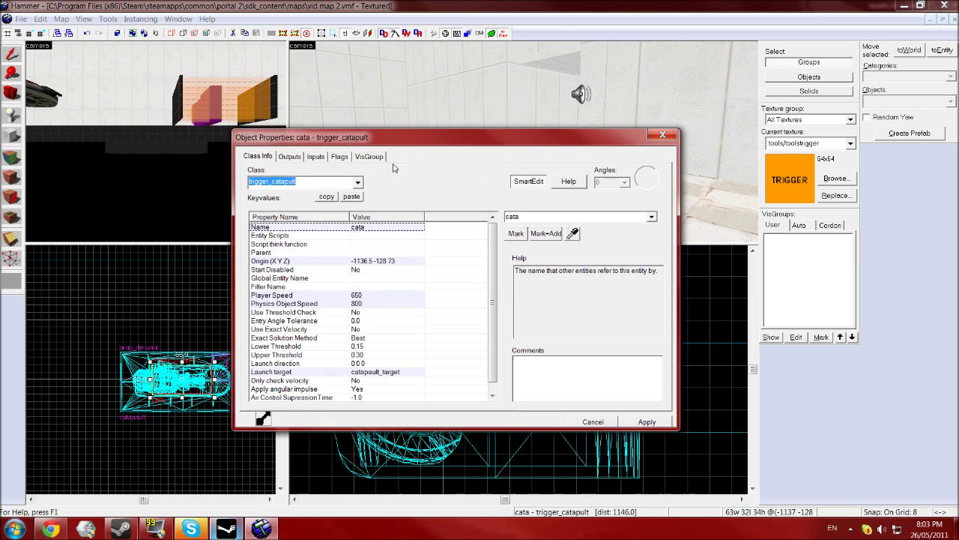
left_click(289, 156)
left_click(319, 397)
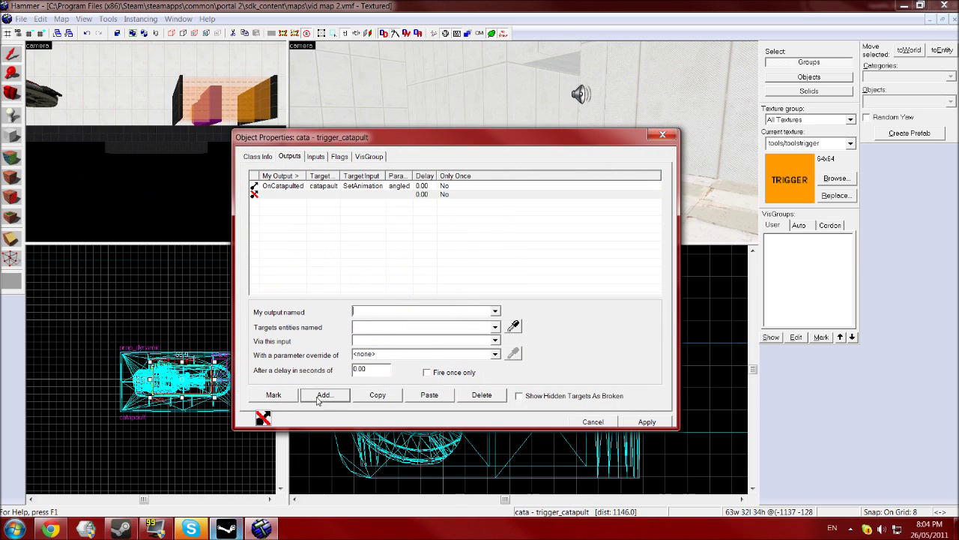
left_click(495, 311)
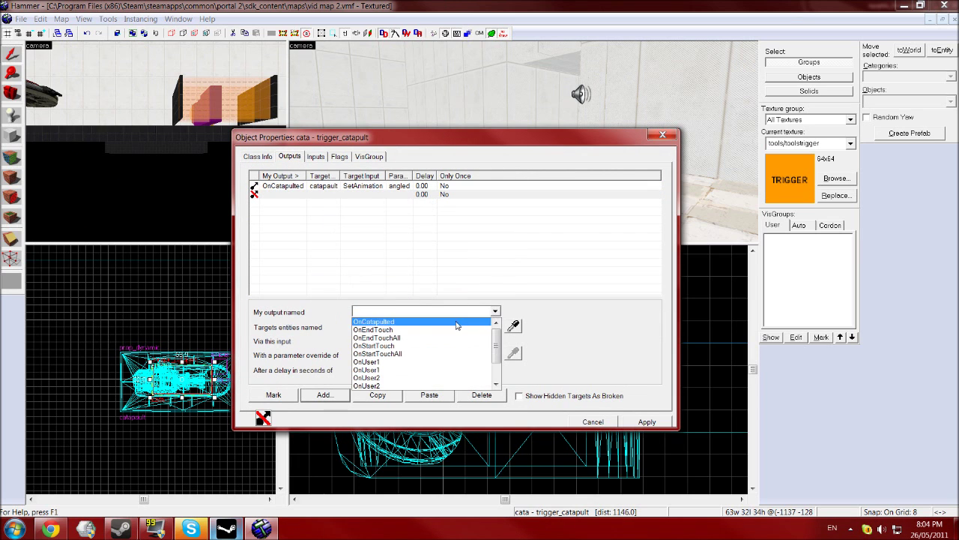
left_click(468, 322)
- Make the new output target cata_sound via the PlaySound input, apply it and close the trigger's properties
left_click(495, 328)
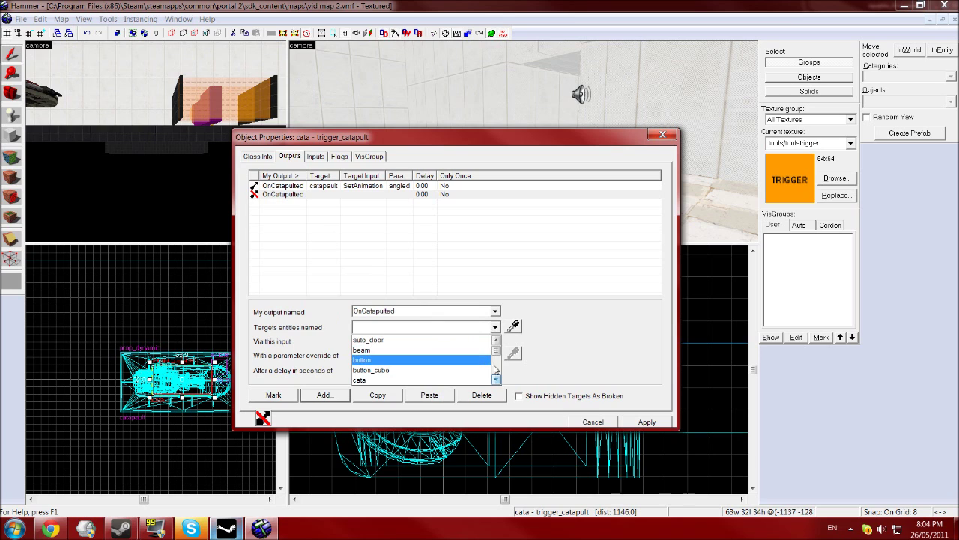
scroll(497, 352, "down", 1)
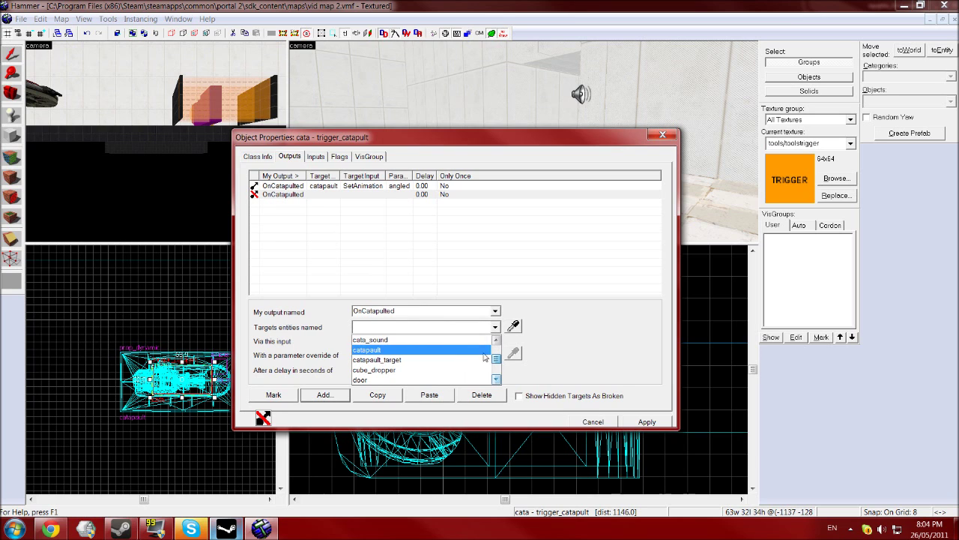
left_click(459, 340)
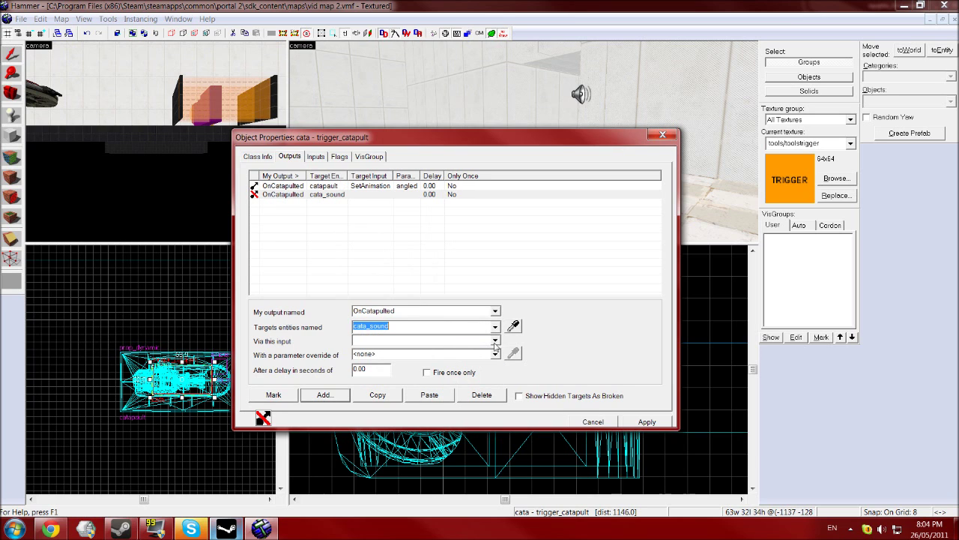
left_click(494, 342)
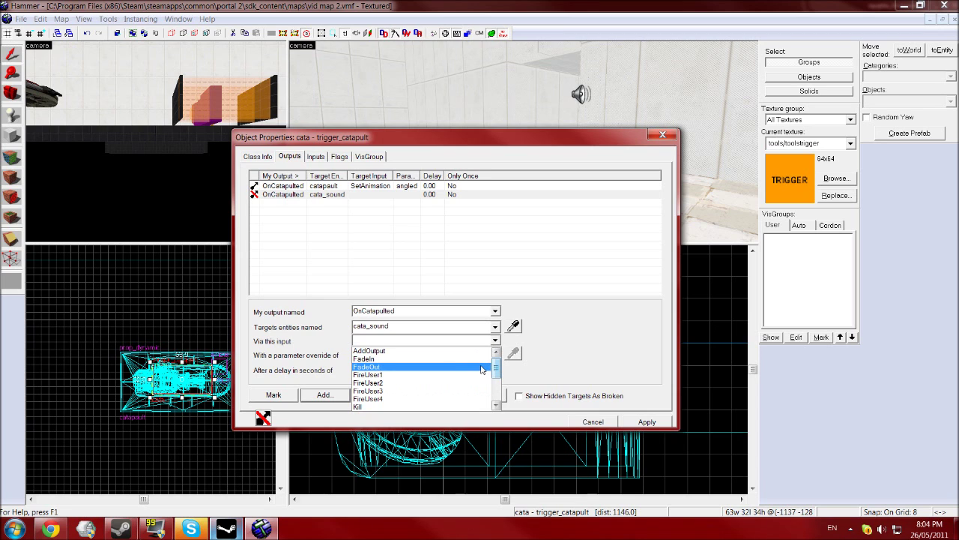
left_click_drag(495, 367, 495, 390)
left_click(441, 367)
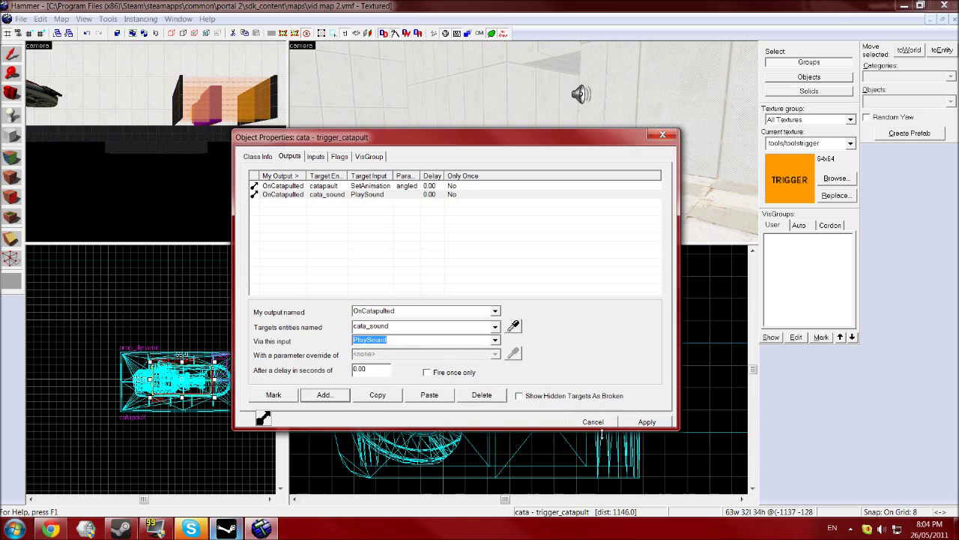
left_click(634, 425)
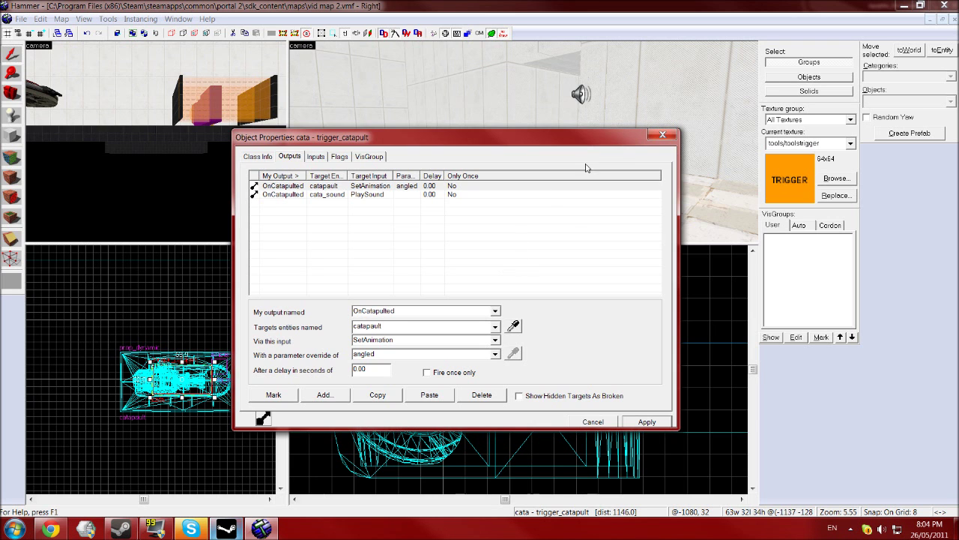
left_click(662, 134)
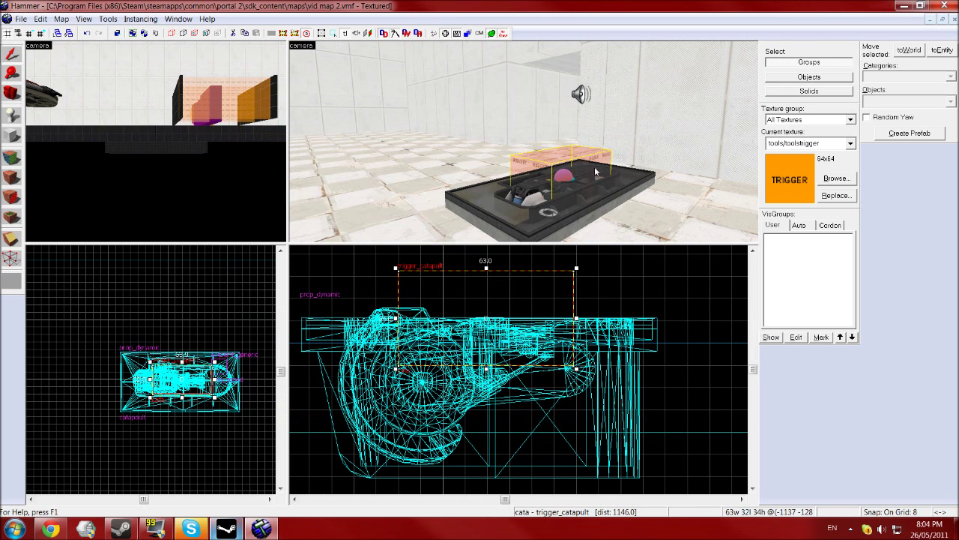
- Run the map in Portal 2 to test the faith plate
left_click(671, 464)
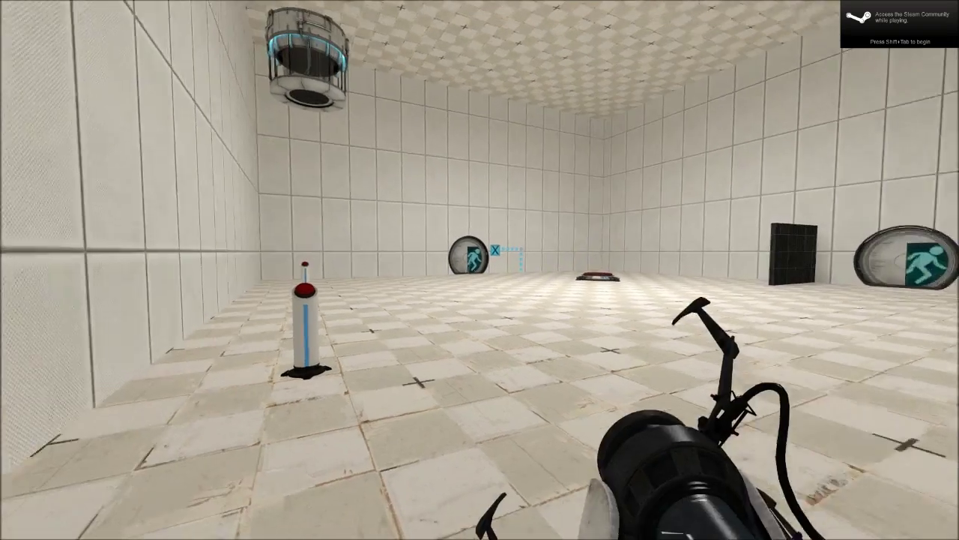
key("w")
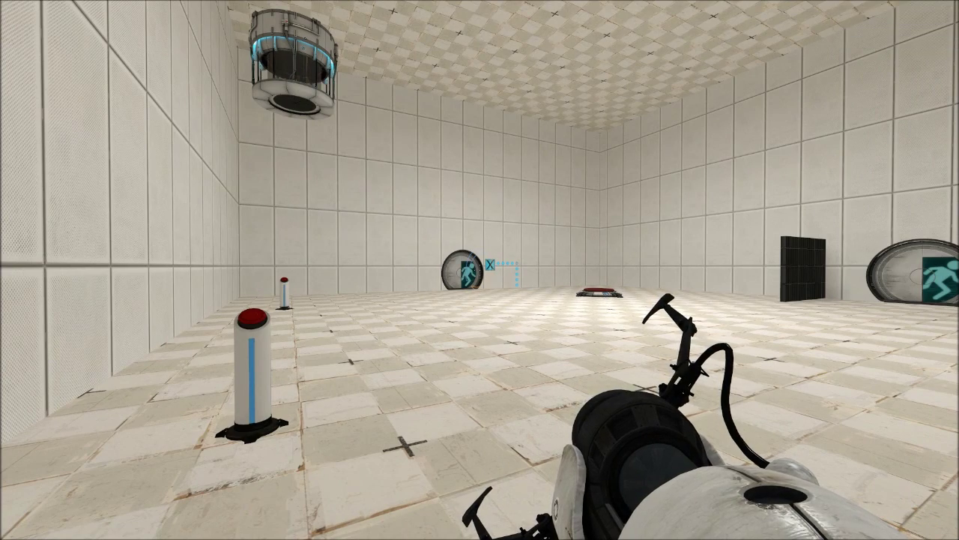
key("w")
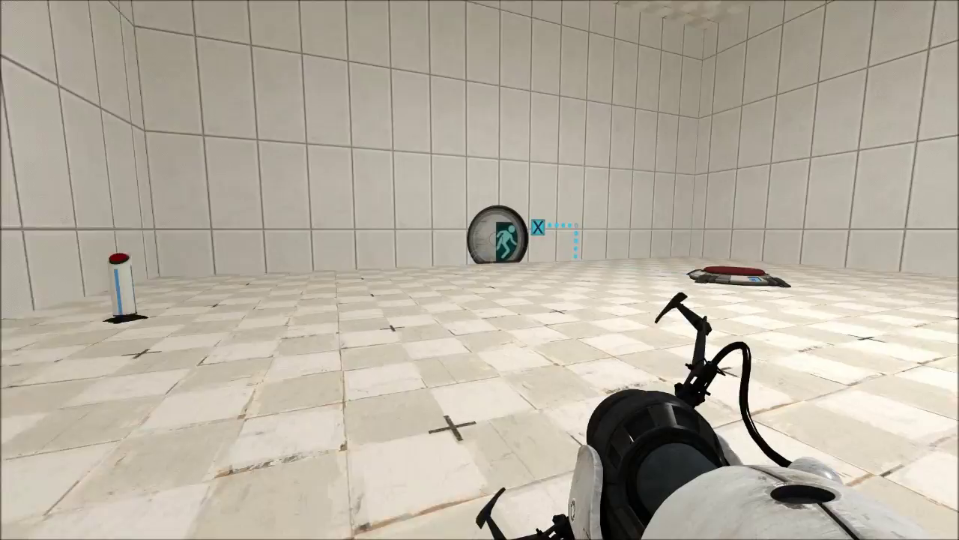
key("w")
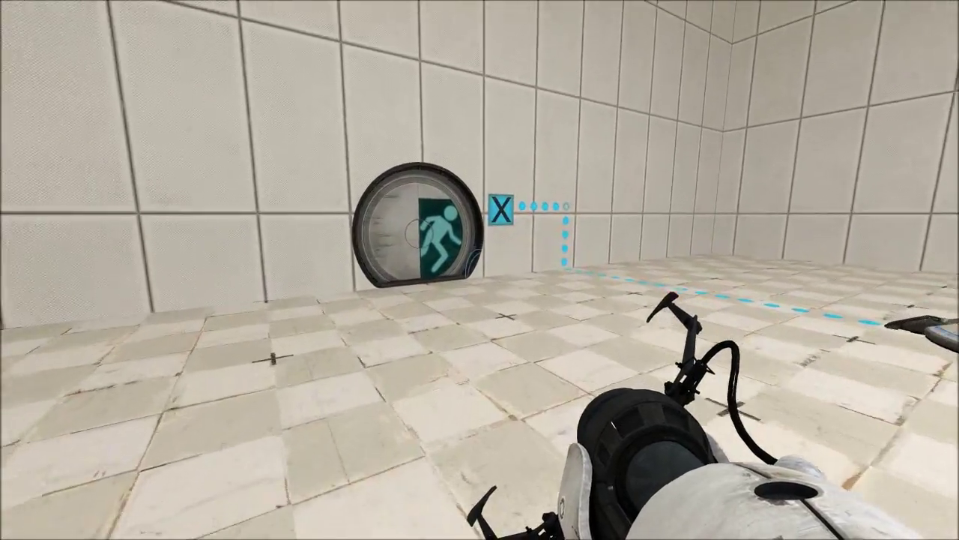
key("w")
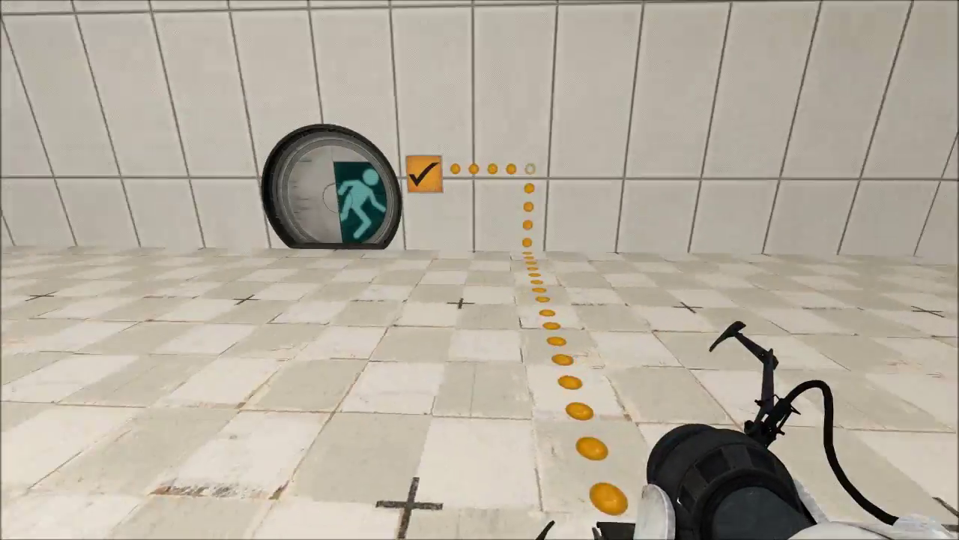
key("s")
left_click(480, 269)
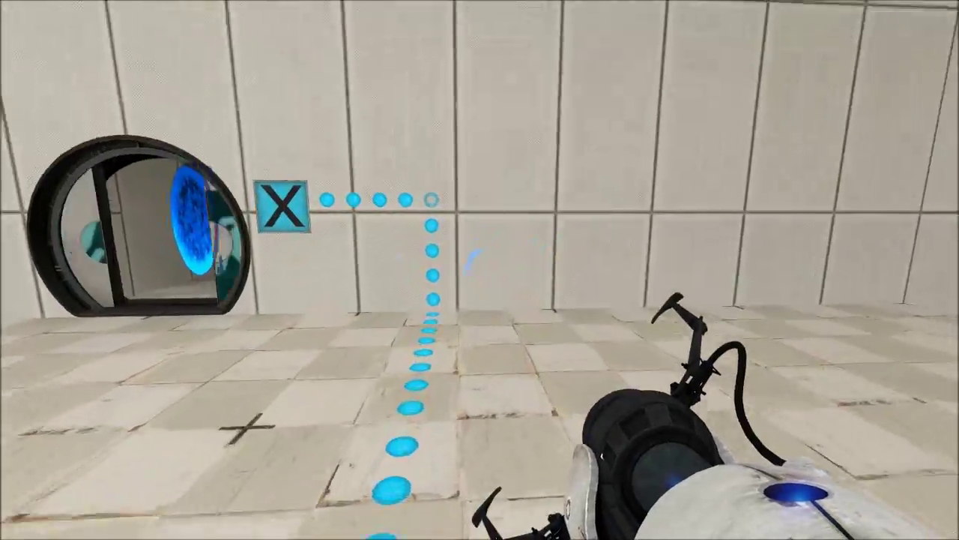
right_click(480, 270)
key("w")
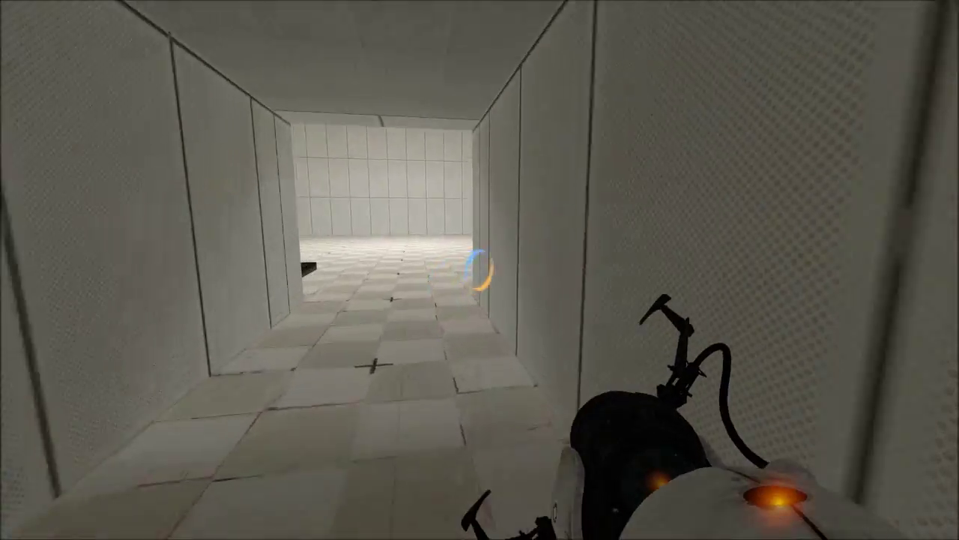
key("w")
key("w")
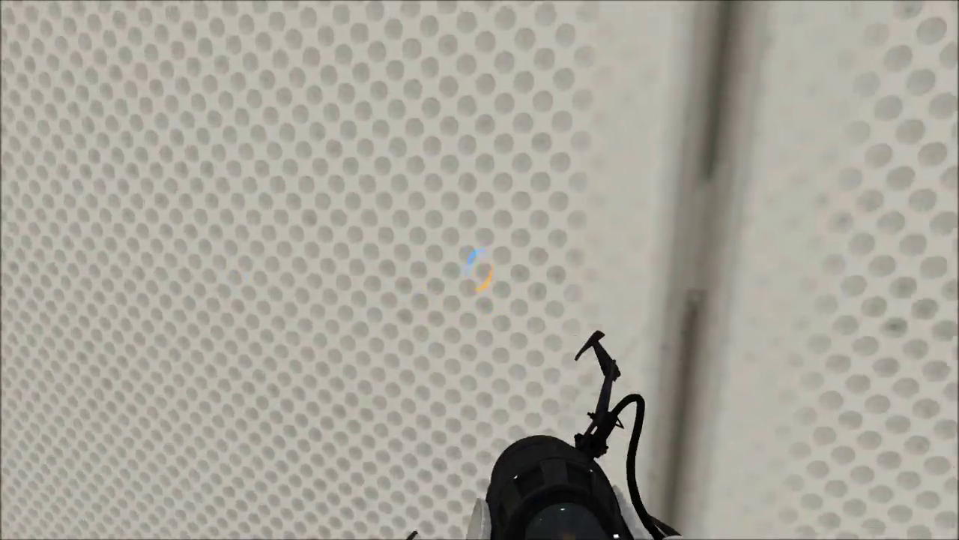
left_click(479, 270)
key("w")
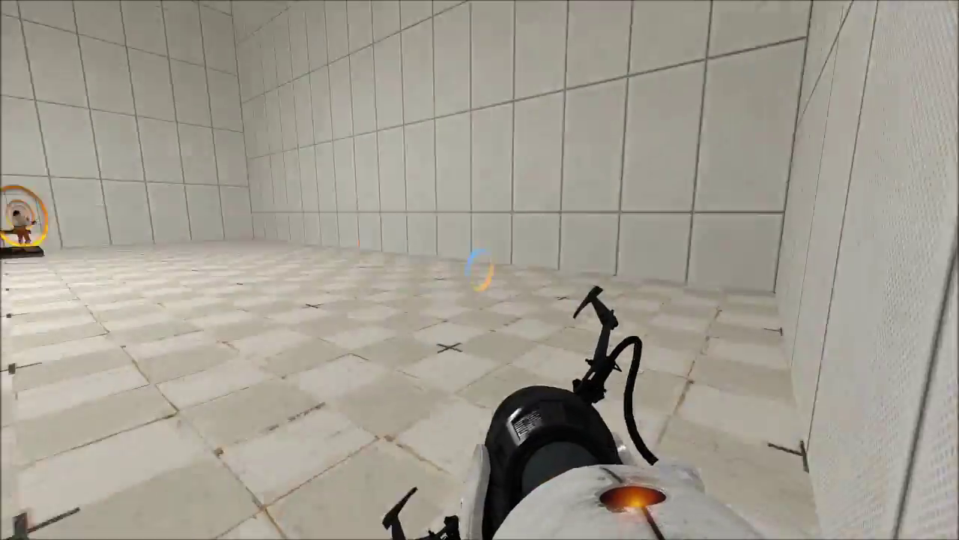
key("w")
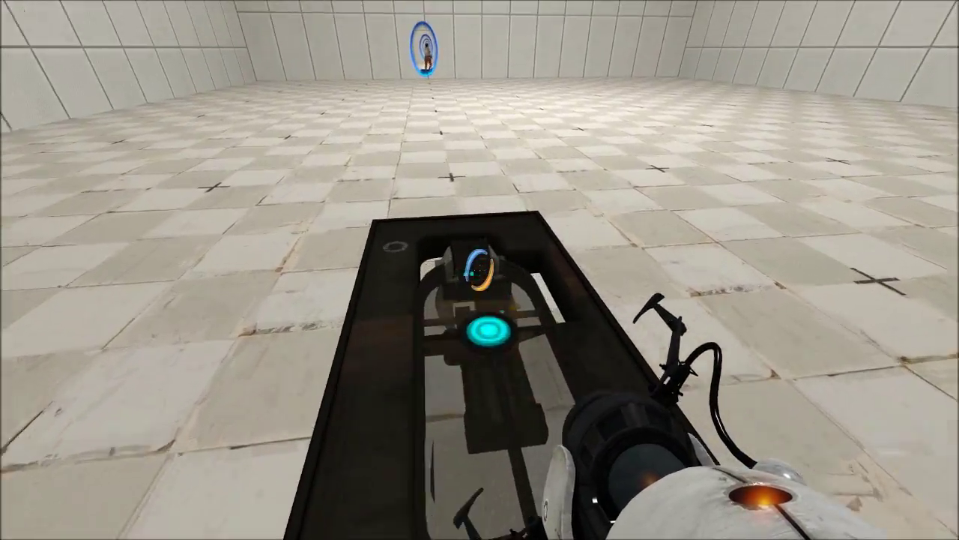
key("w")
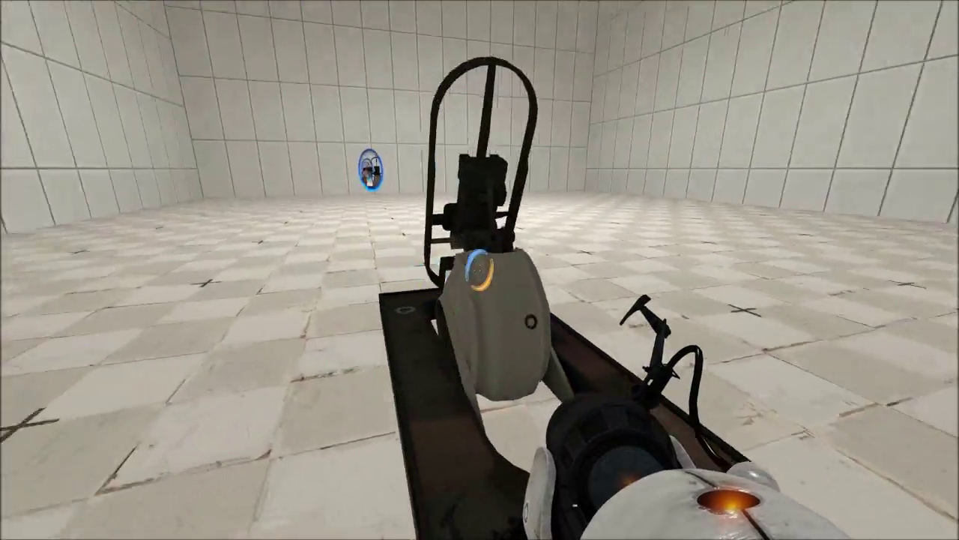
key("d")
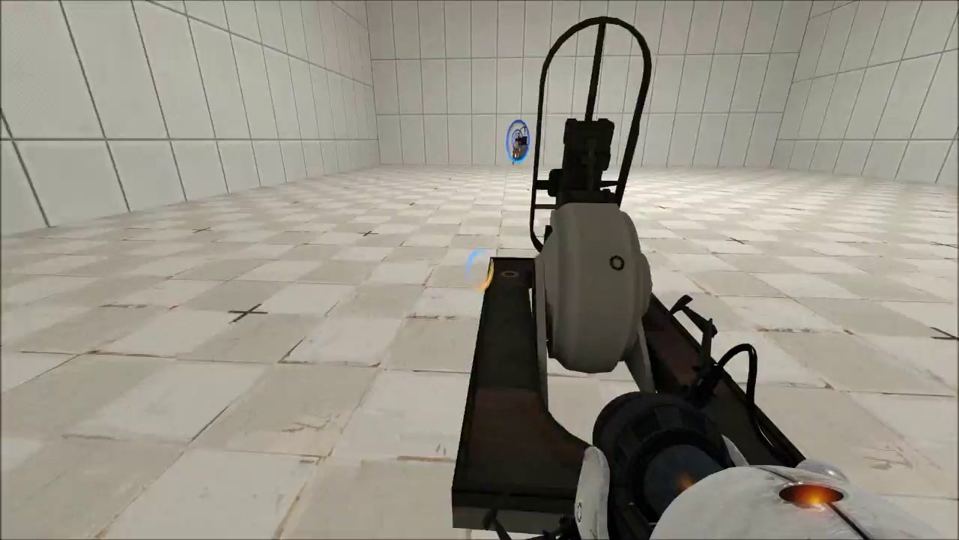
key("a")
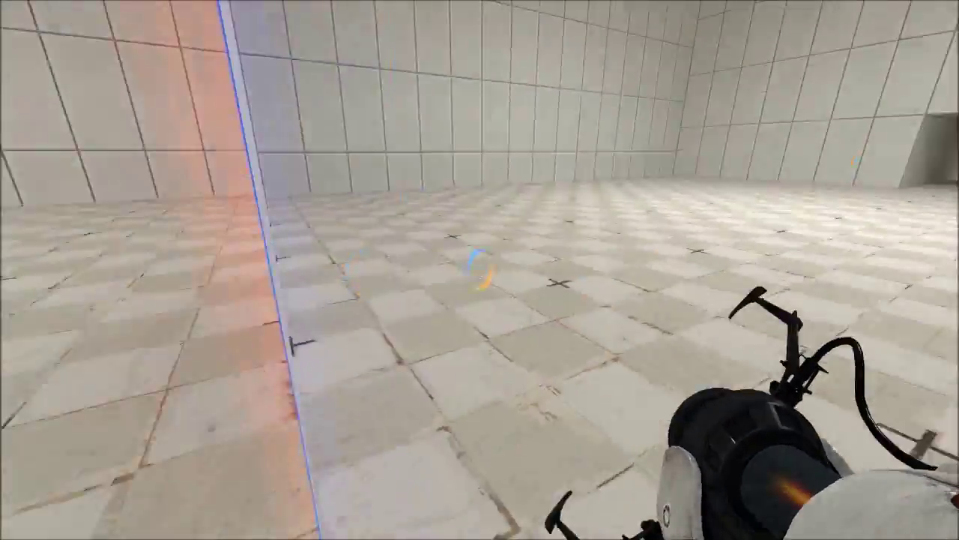
key("w")
key("e")
key("w")
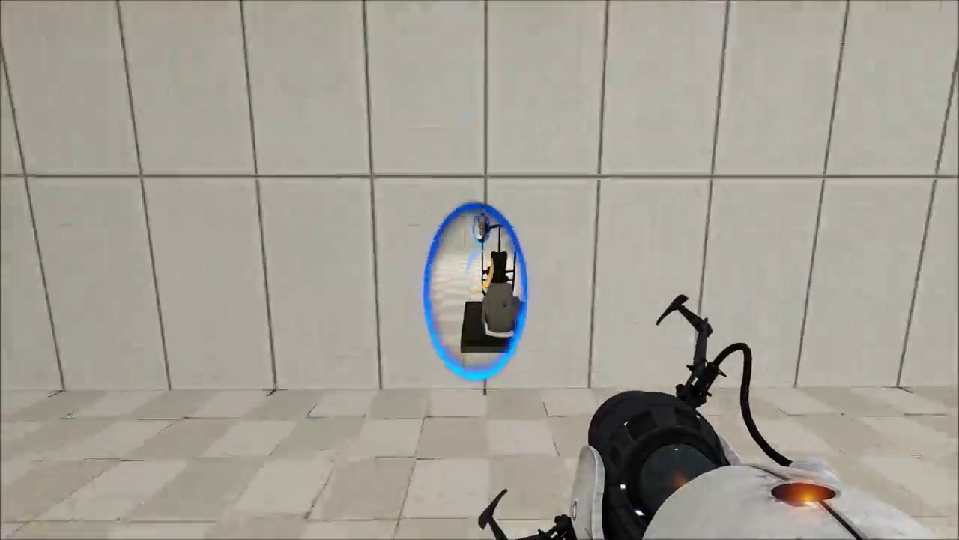
key("w")
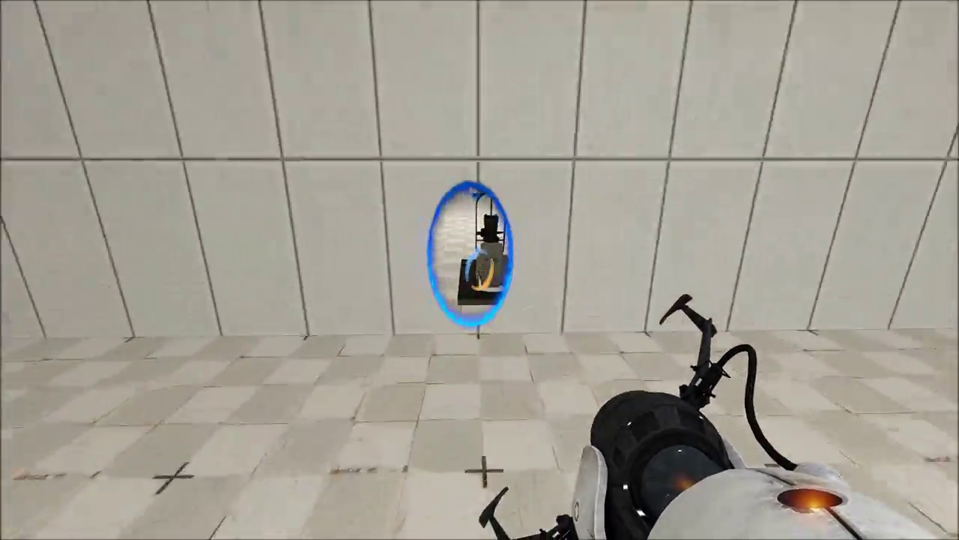
key("w")
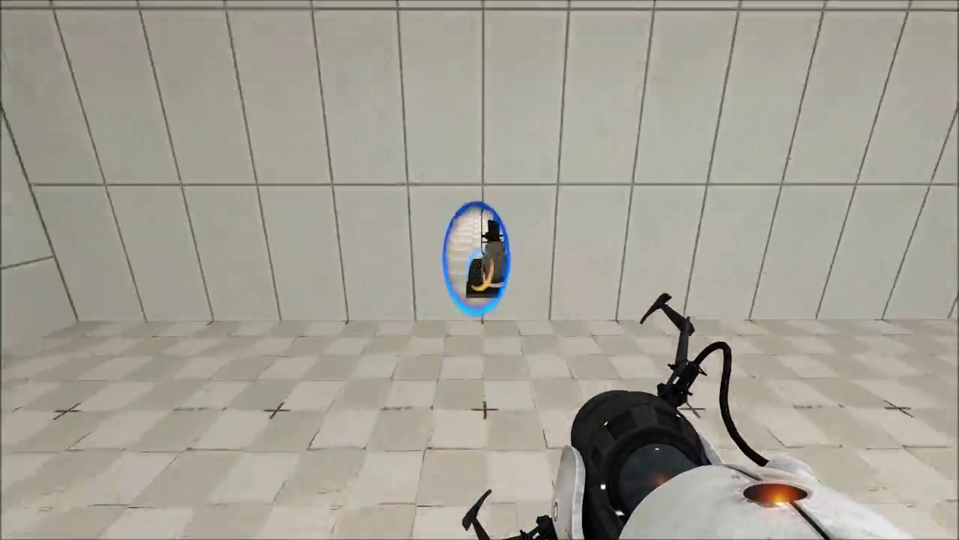
key("w")
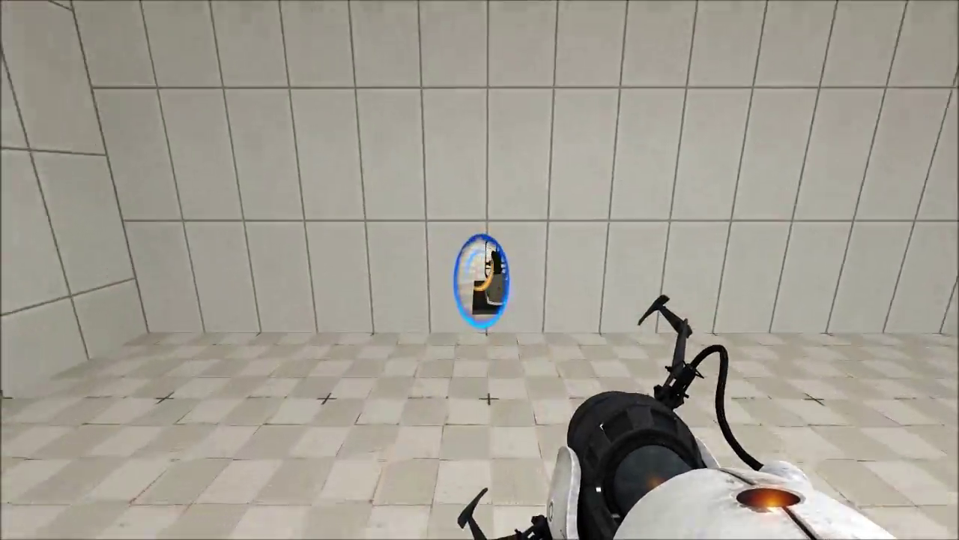
key("w")
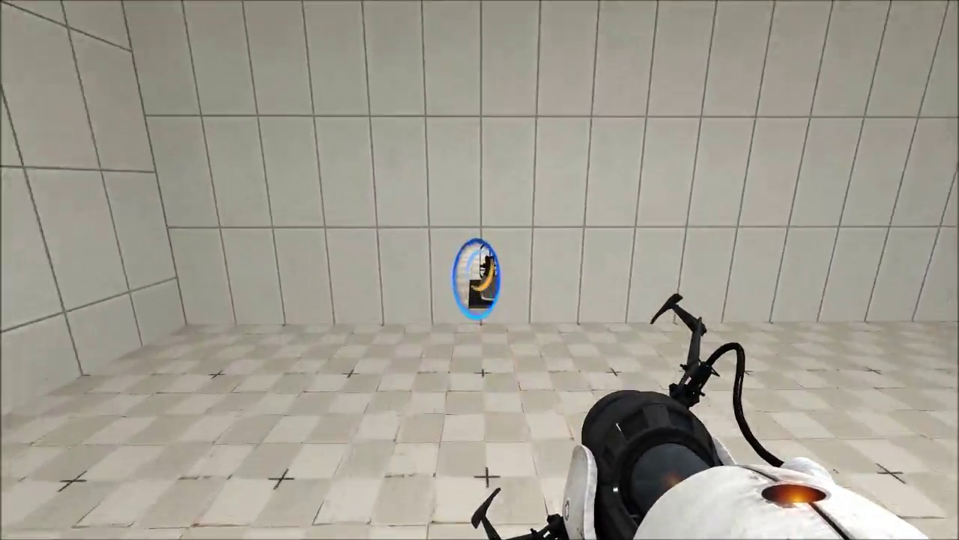
key("w")
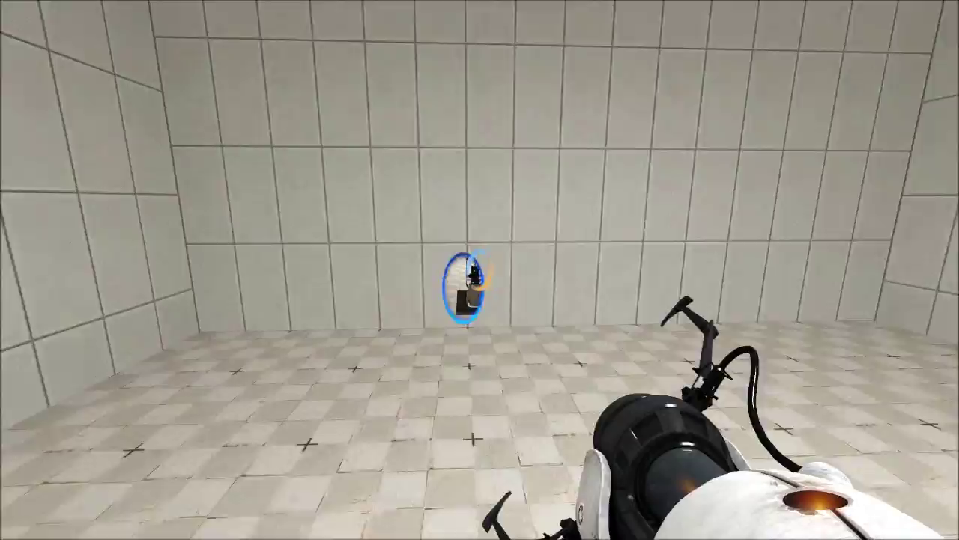
key("w")
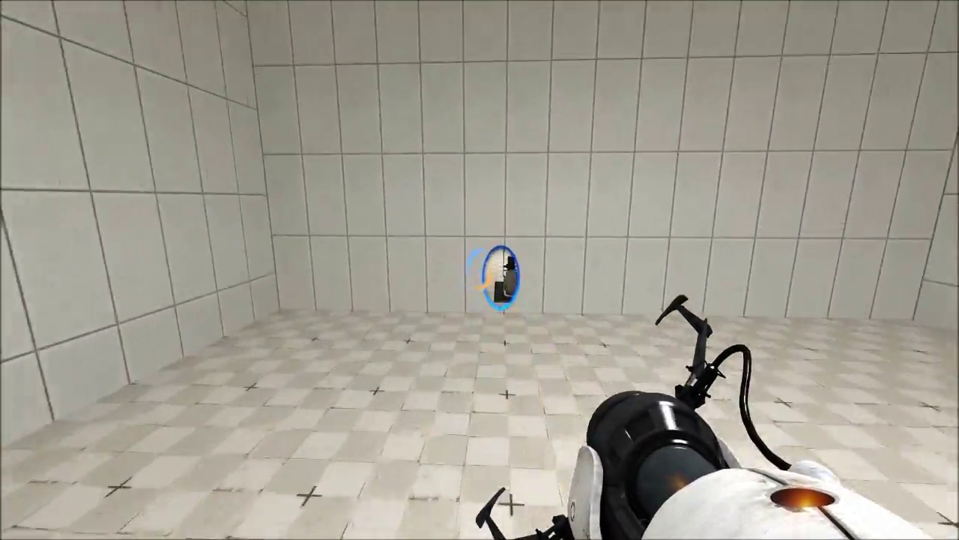
key("w")
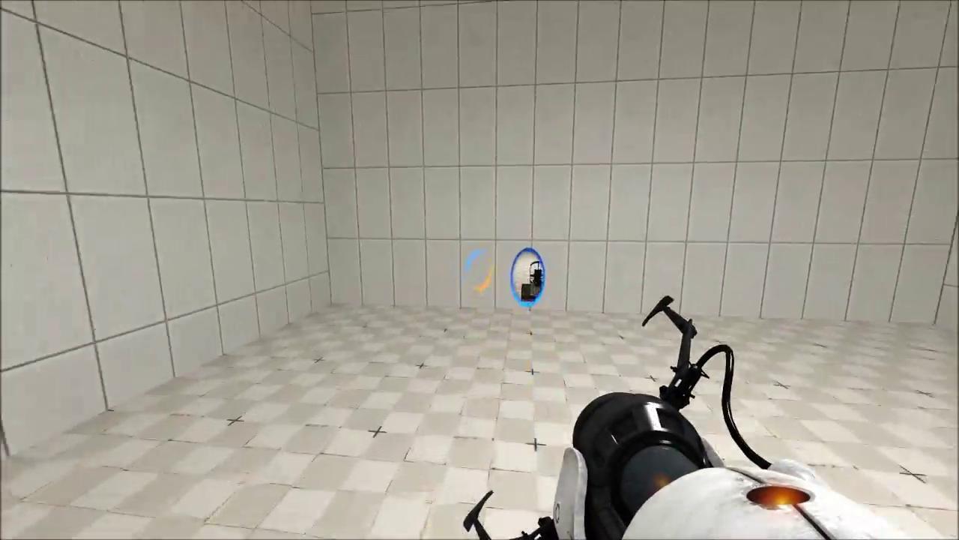
key("w")
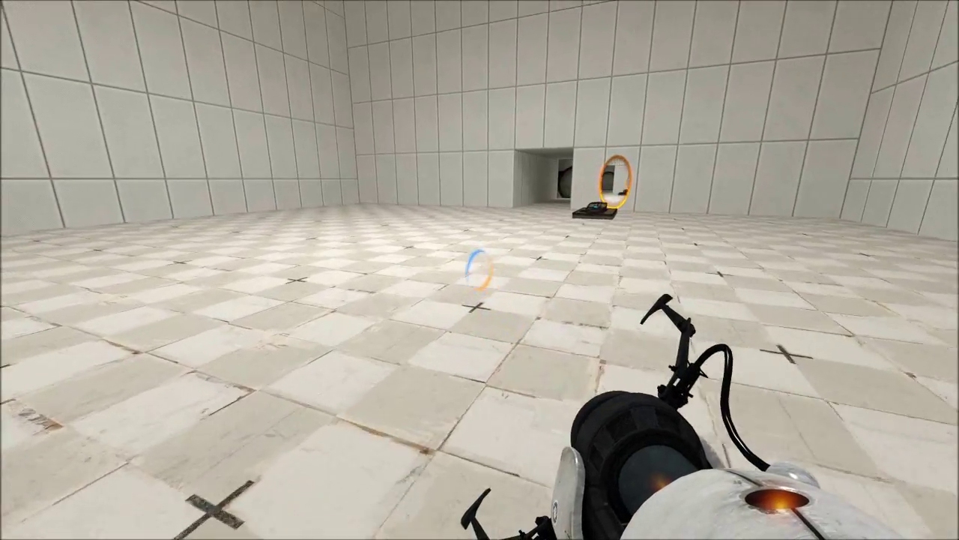
key("w")
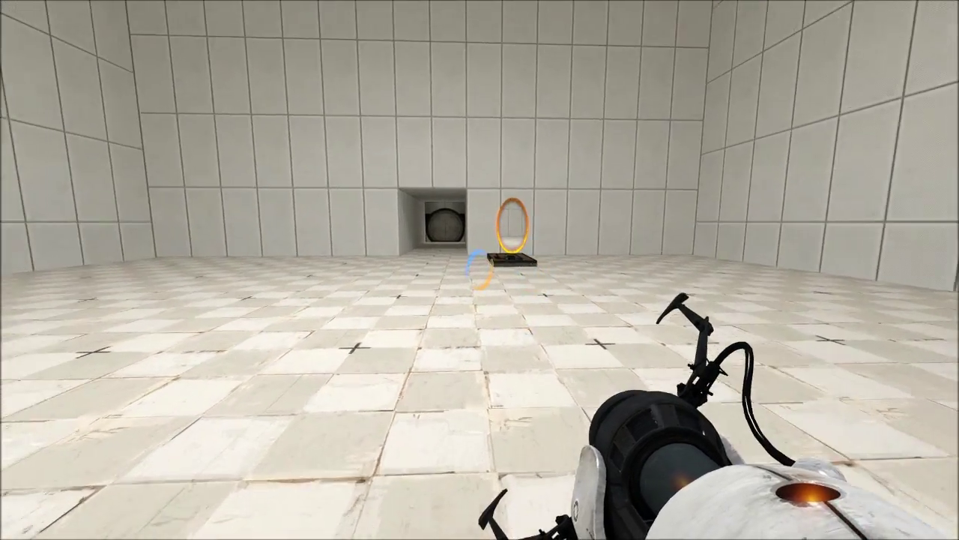
key("w")
left_click(480, 269)
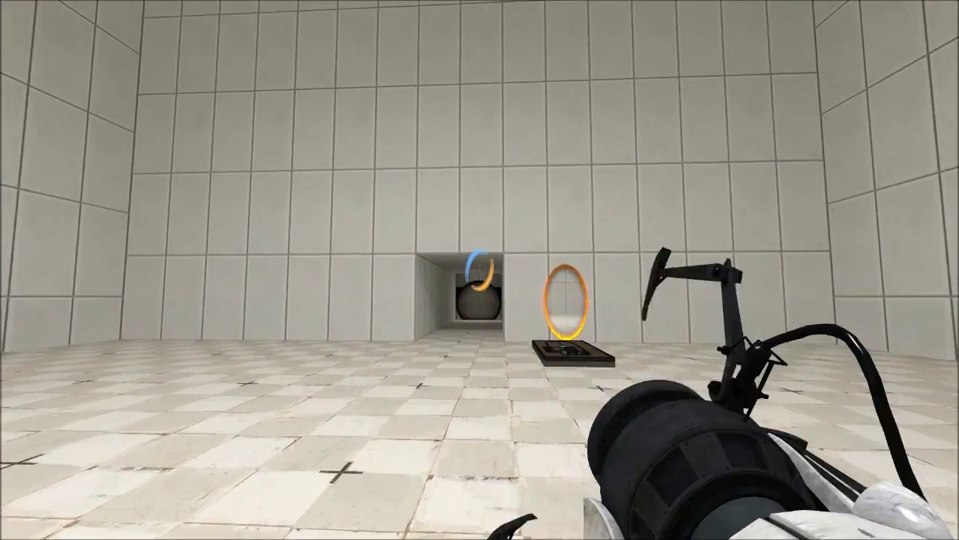
key("w")
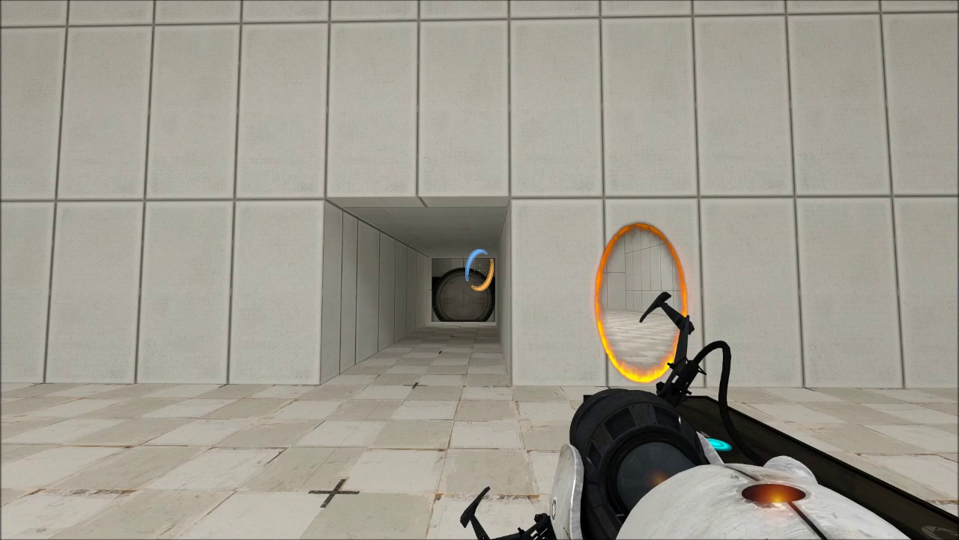